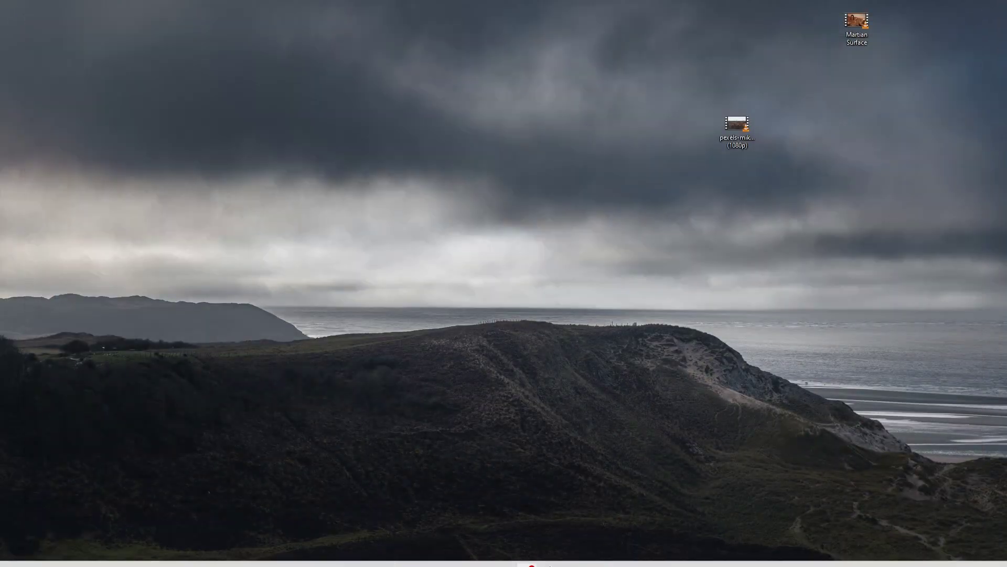
Step: Browse the Pexels Mars photo collection, then return to the astronaut video page and minimize the browser
left_click(644, 555)
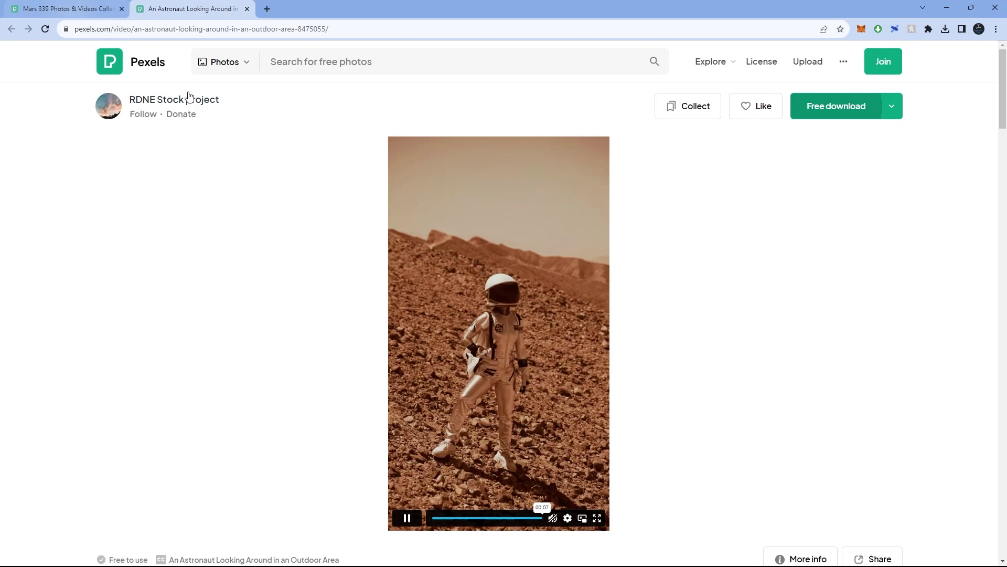
left_click(43, 5)
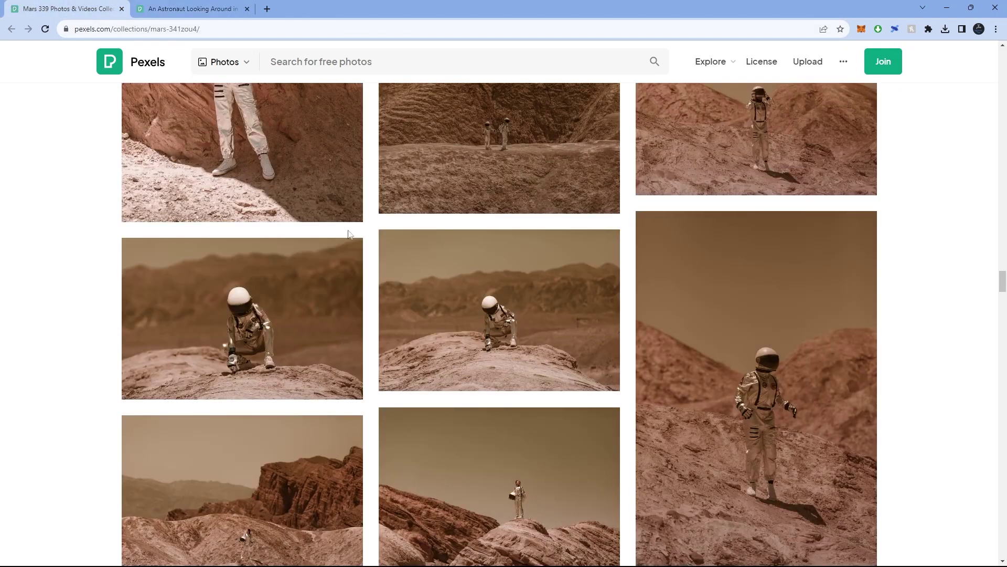
scroll(158, 162, "up", 5)
scroll(467, 285, "up", 4)
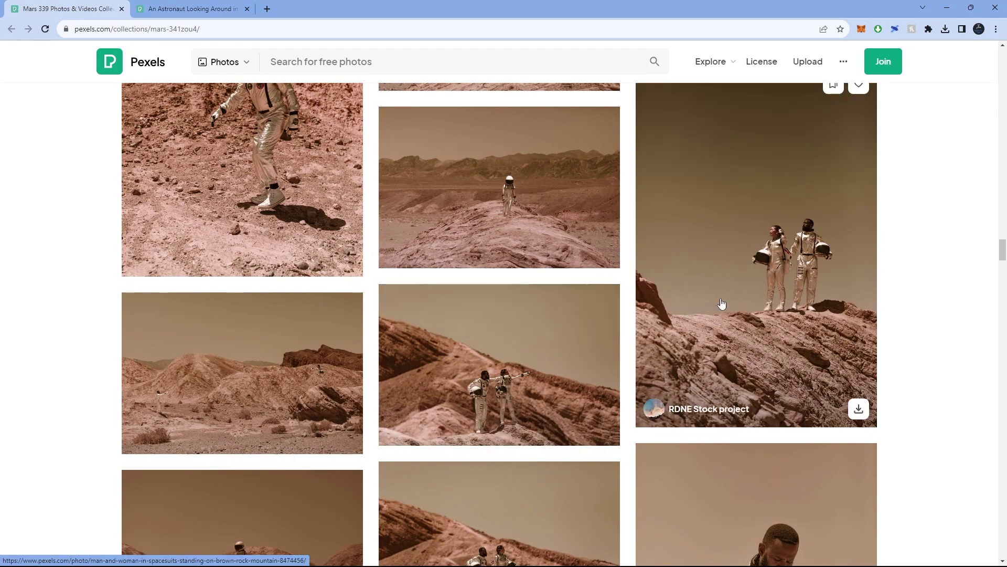
scroll(722, 303, "down", 5)
scroll(722, 303, "down", 15)
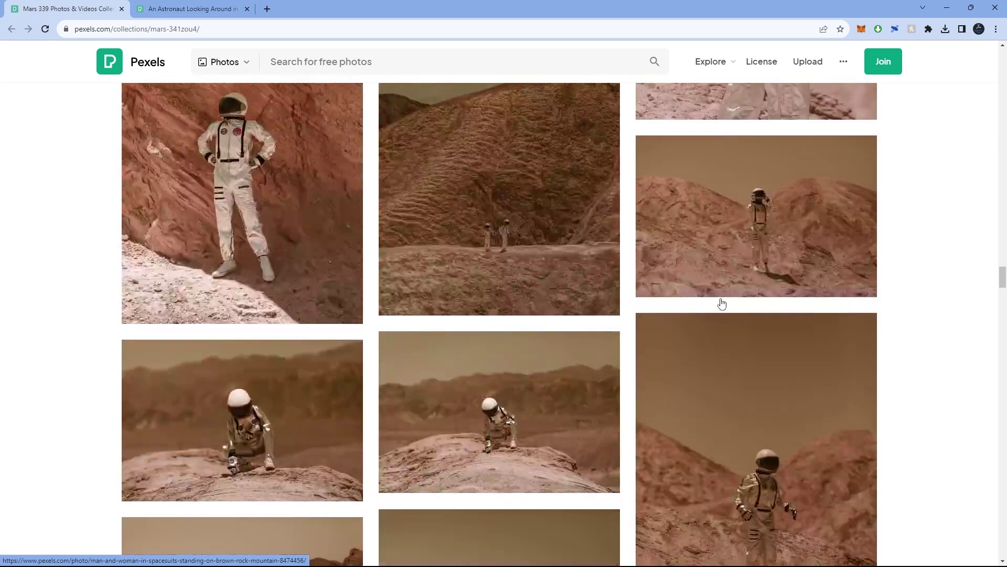
scroll(720, 306, "down", 10)
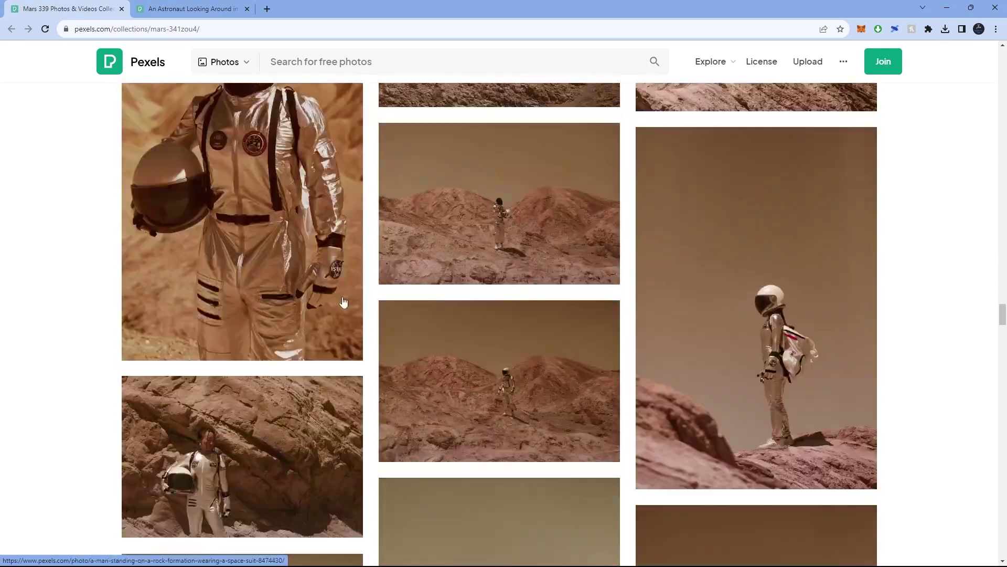
left_click(192, 8)
left_click(947, 7)
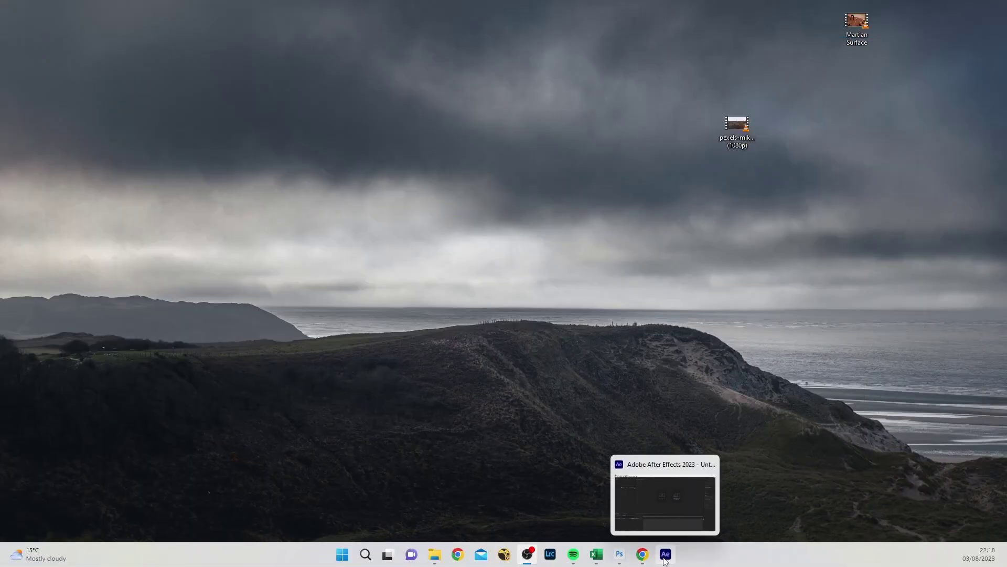
Step: Import the pexels-rodnae-productions astronaut clip into the After Effects project
left_click(664, 555)
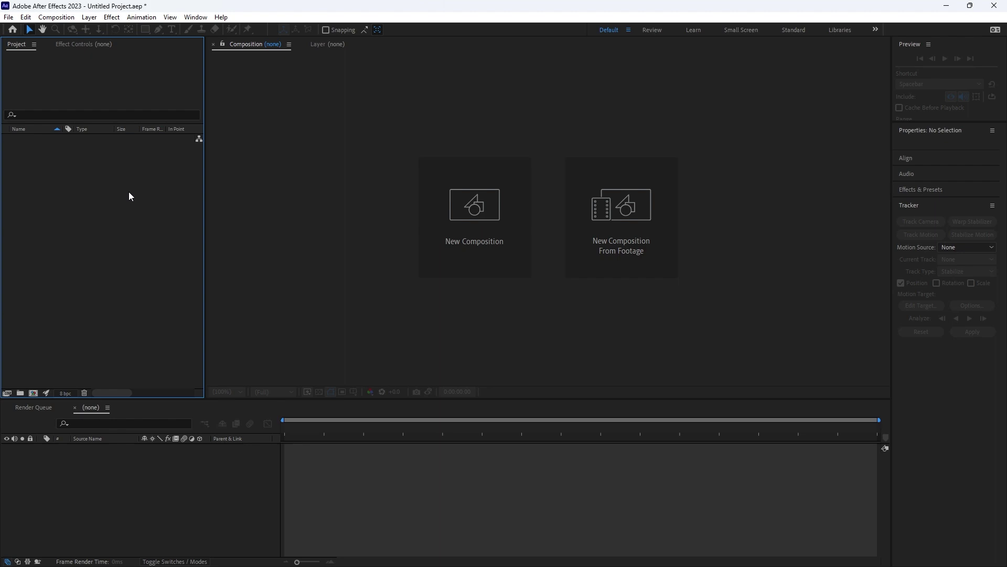
left_click_drag(420, 5, 513, 1)
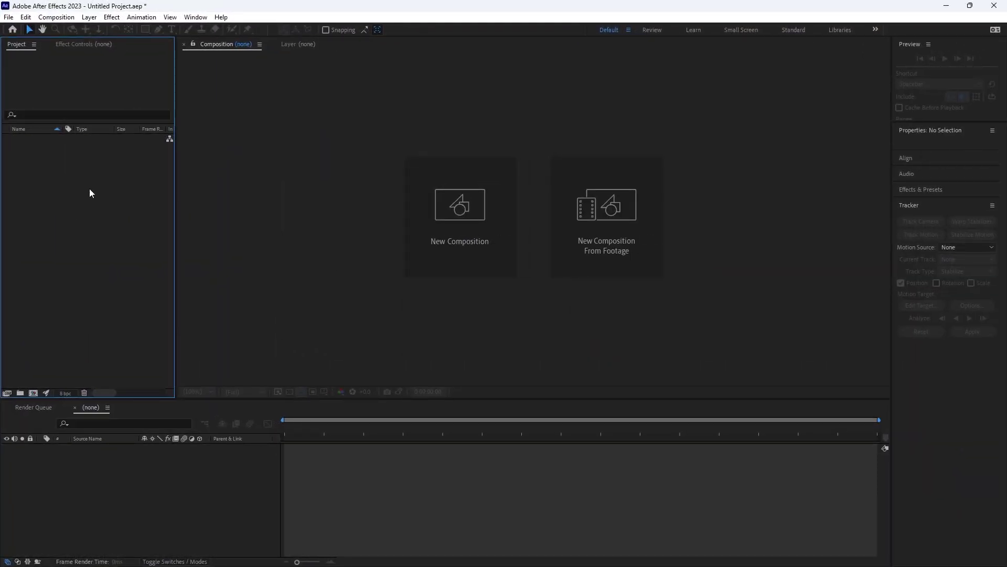
double_click(89, 193)
scroll(224, 214, "down", 1)
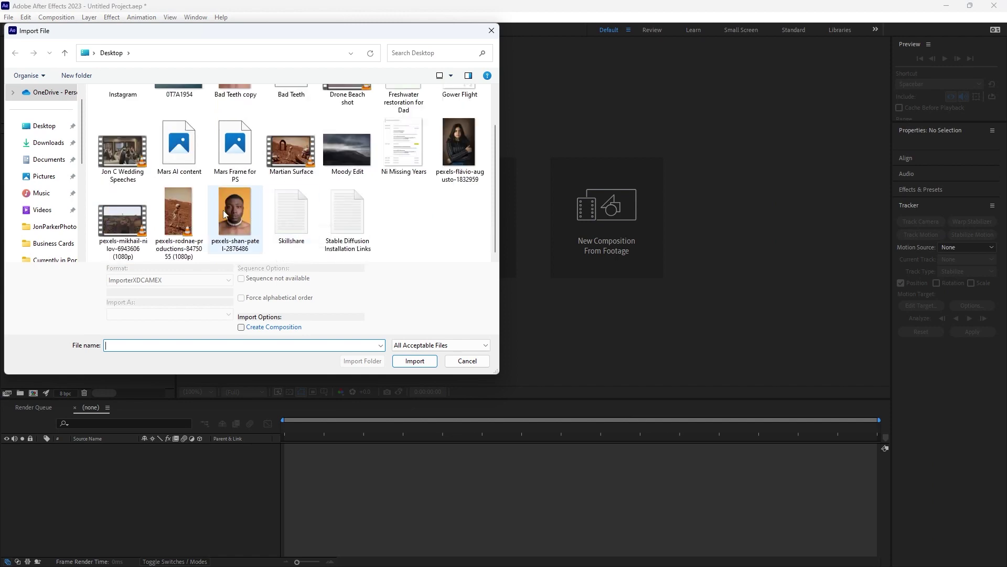
left_click(180, 215)
left_click(414, 360)
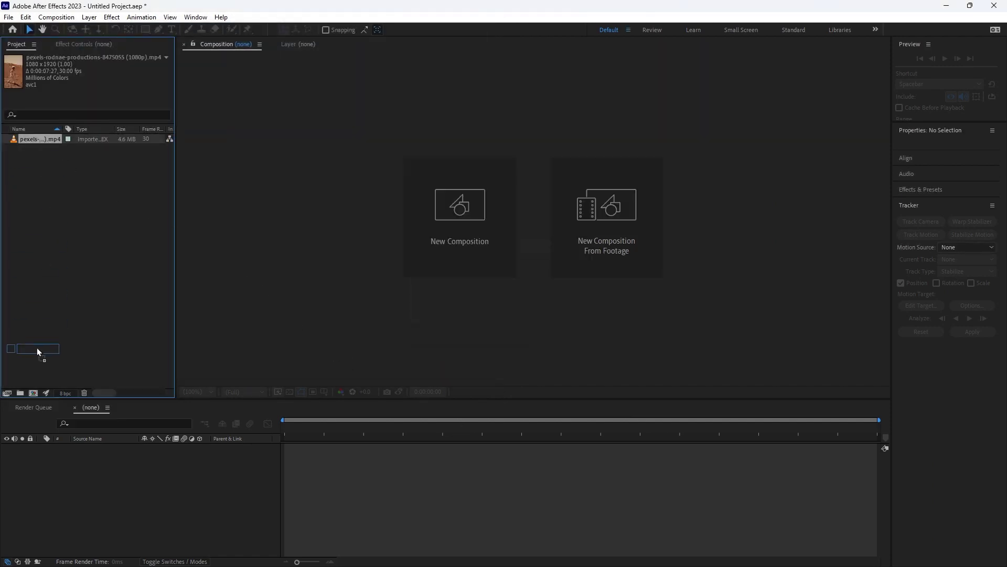
Step: Create a new composition from the astronaut clip and preview its opening seconds
left_click_drag(33, 387, 36, 392)
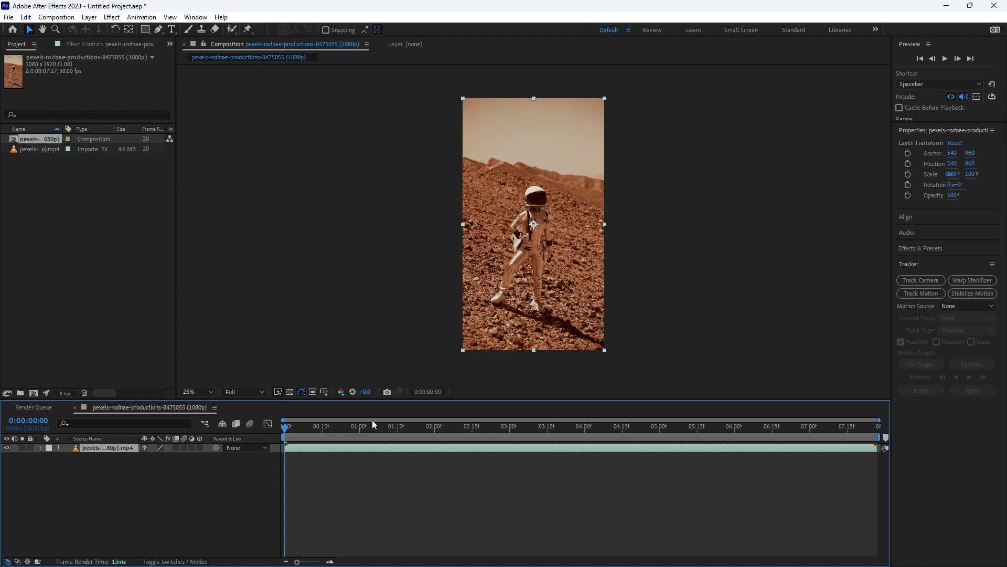
mouse_move(373, 425)
left_mouse_down()
mouse_move(558, 428)
mouse_move(355, 427)
left_mouse_up()
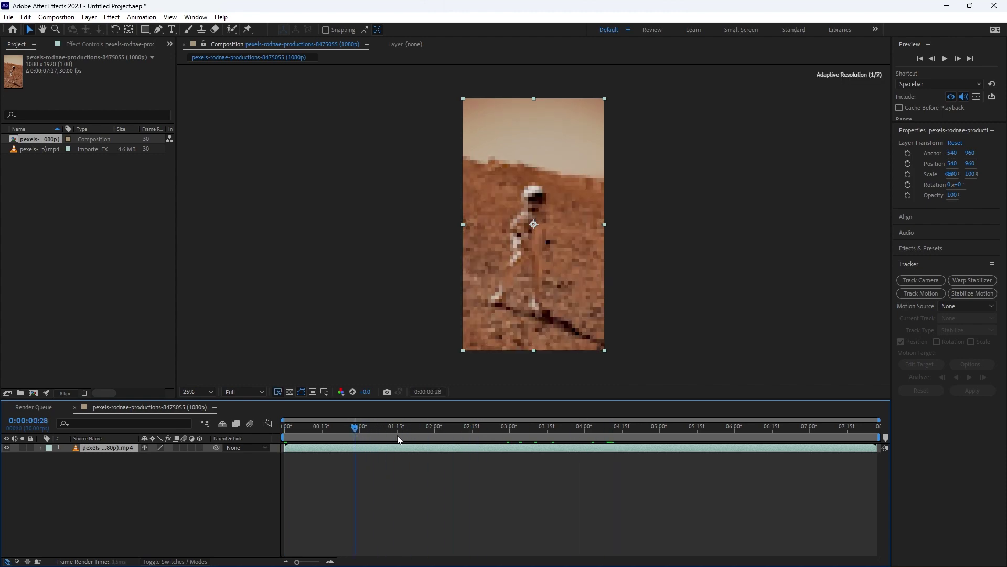
key("space")
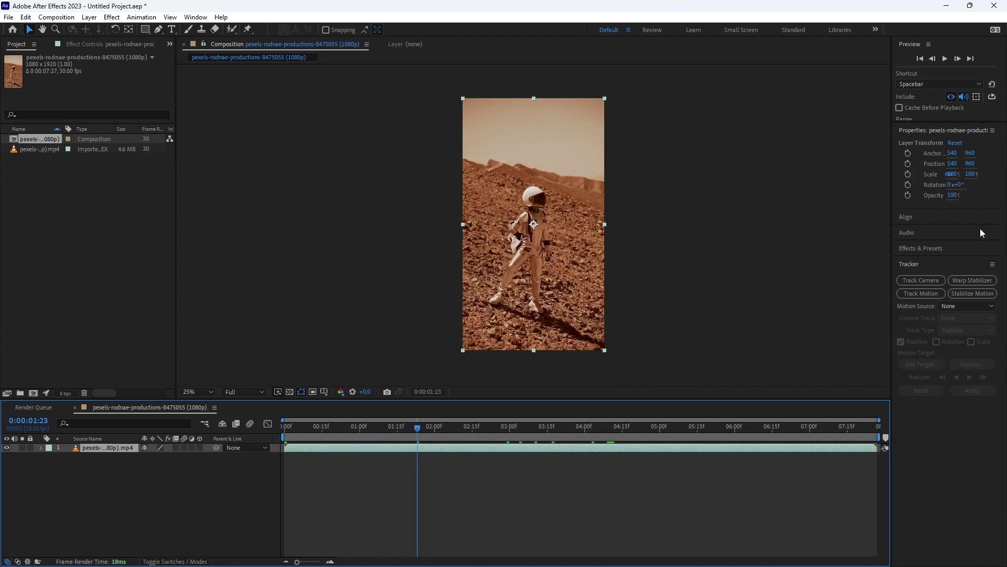
Step: Apply Warp Stabilizer to the astronaut clip with Result set to No Motion
left_click(921, 293)
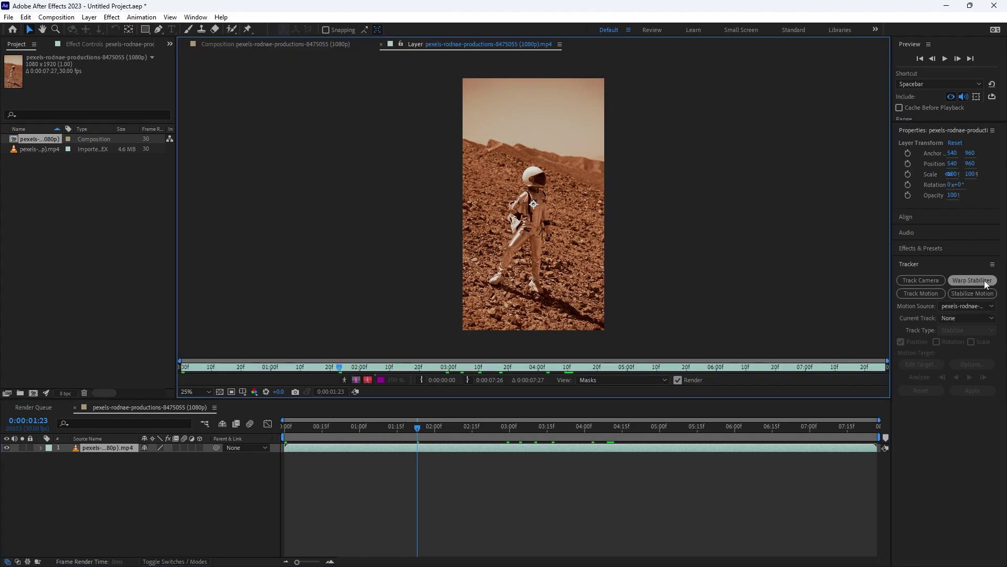
left_click(984, 280)
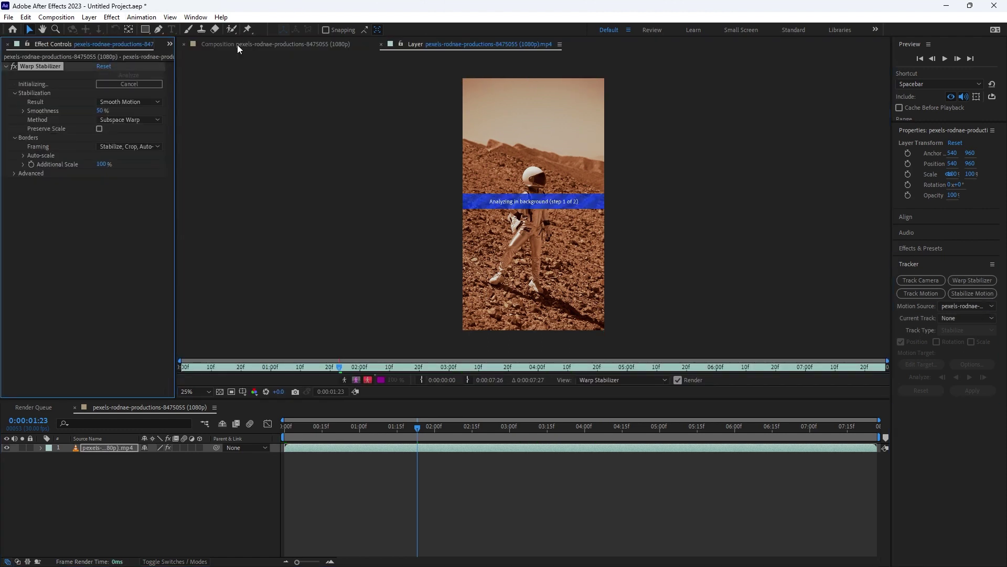
left_click(130, 104)
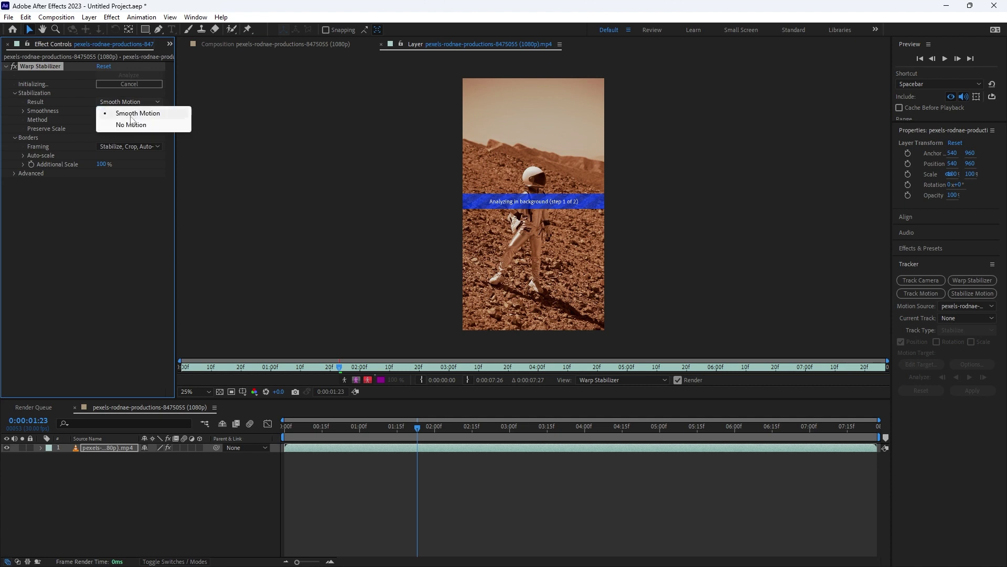
left_click(147, 119)
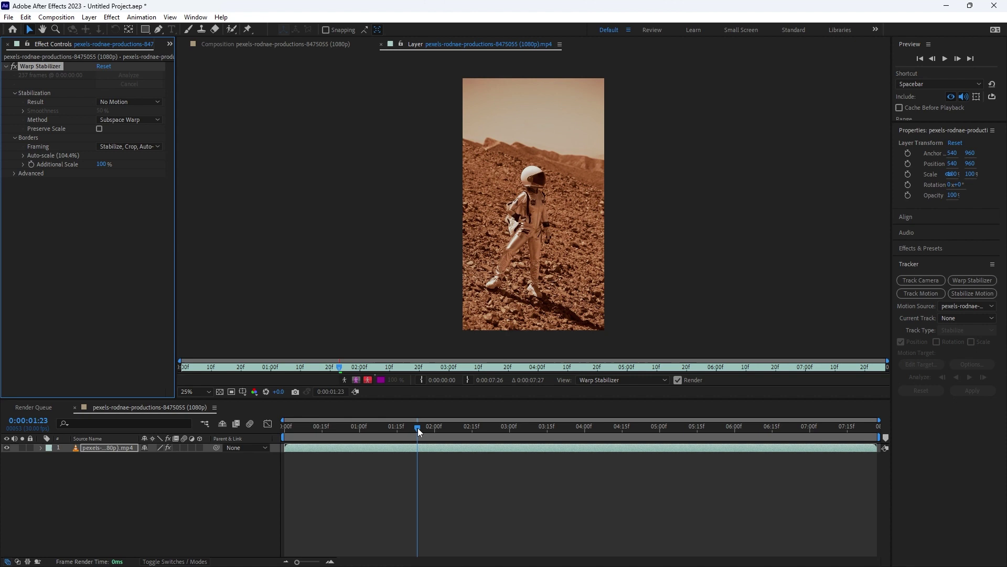
left_click_drag(418, 427, 499, 429)
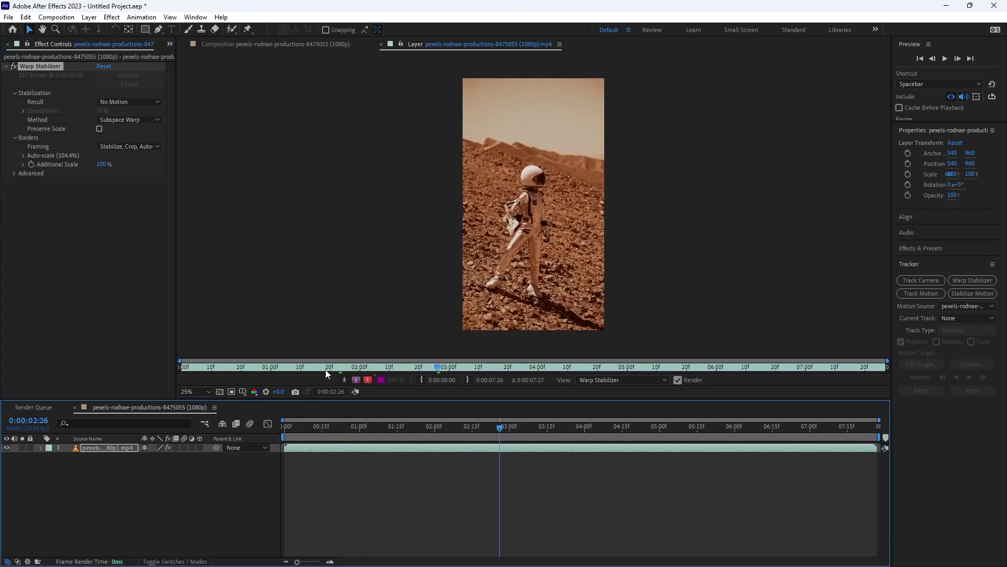
Step: Scrub the stabilized footage in the Composition view to around five seconds
left_click(288, 44)
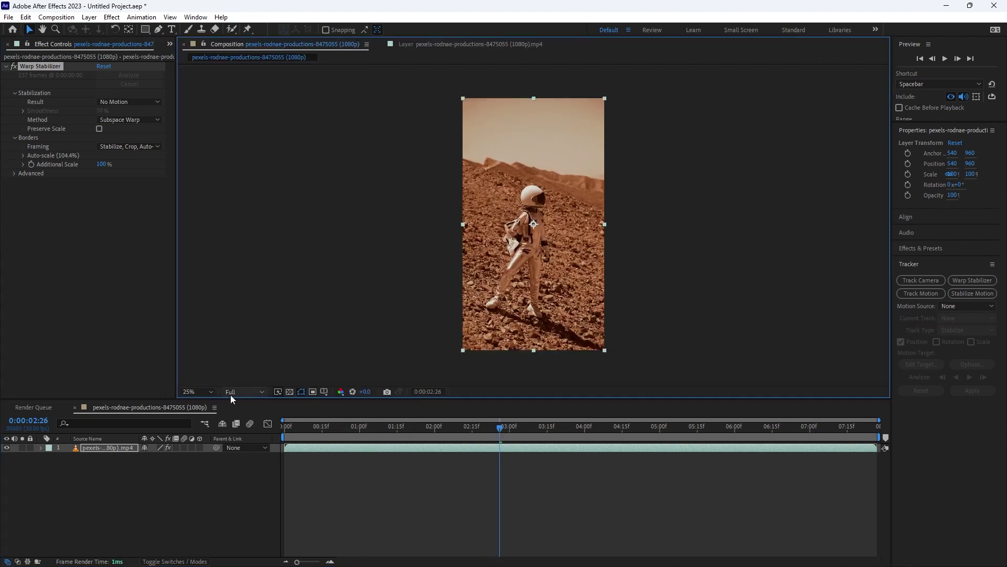
left_click(244, 392)
left_click(360, 483)
left_click_drag(500, 428, 767, 429)
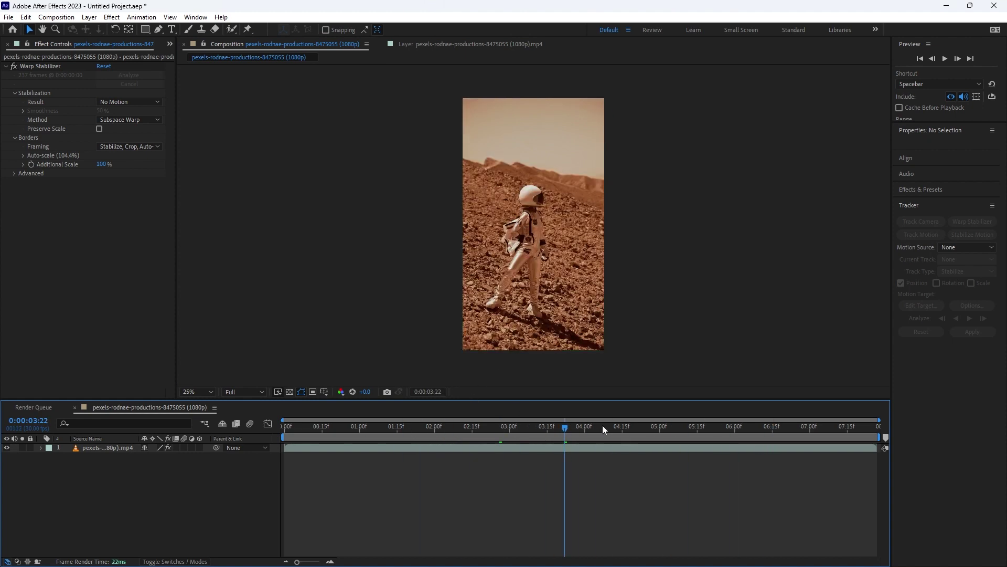
left_click_drag(602, 426, 652, 432)
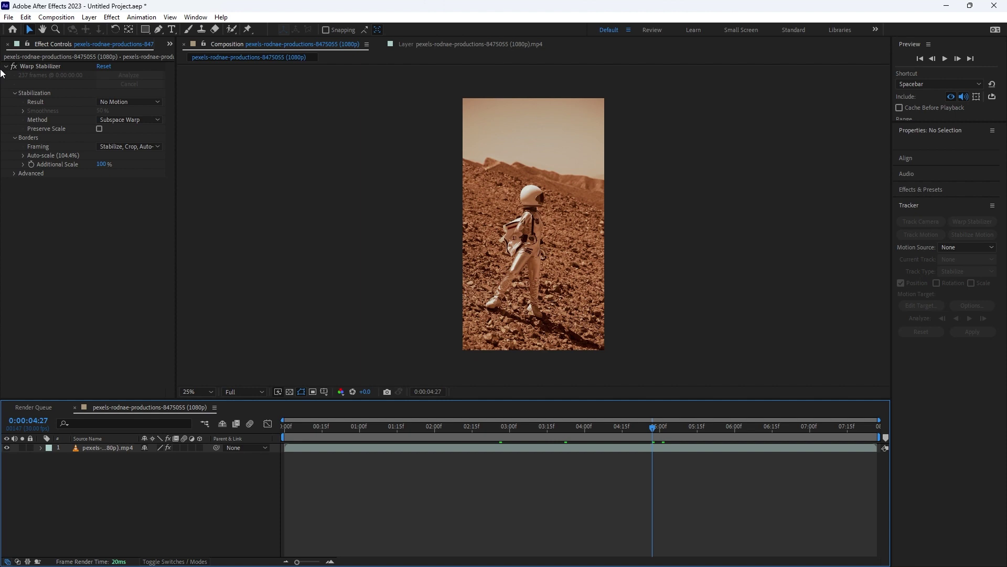
left_click(168, 44)
left_click(188, 58)
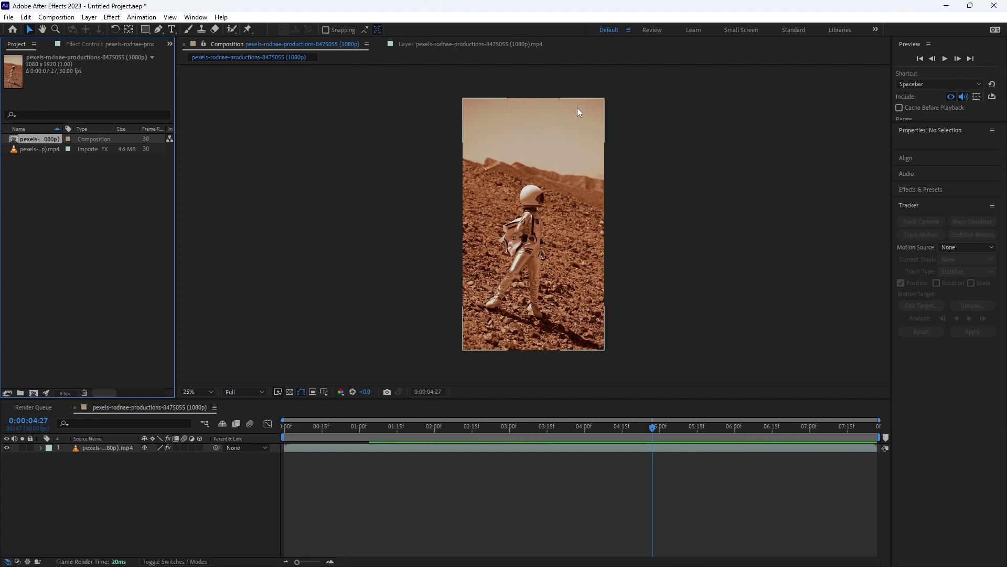
Step: Select the astronaut layer and revert an accidental resize of it
left_click(597, 101)
left_click_drag(600, 104, 567, 190)
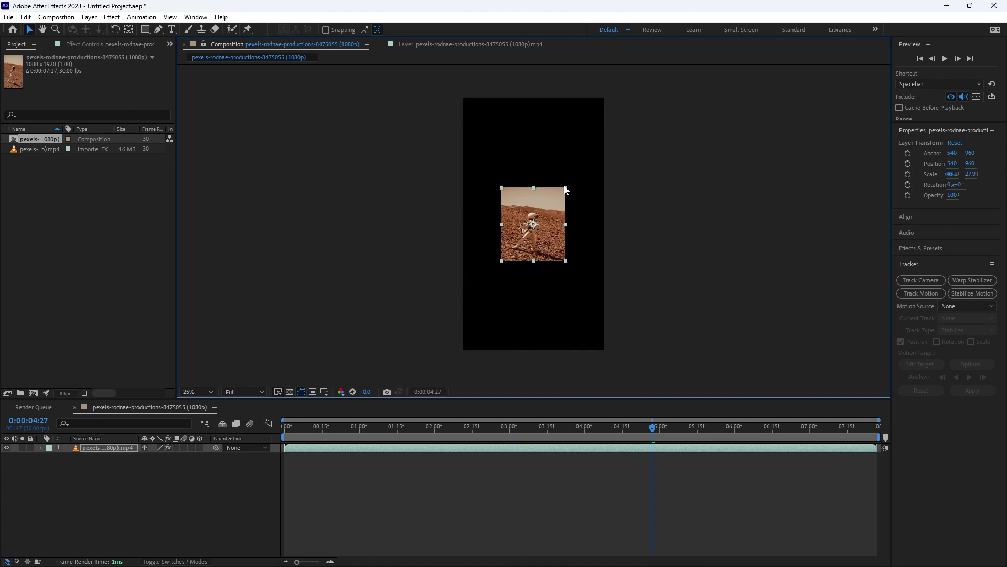
key("ctrl+alt+f")
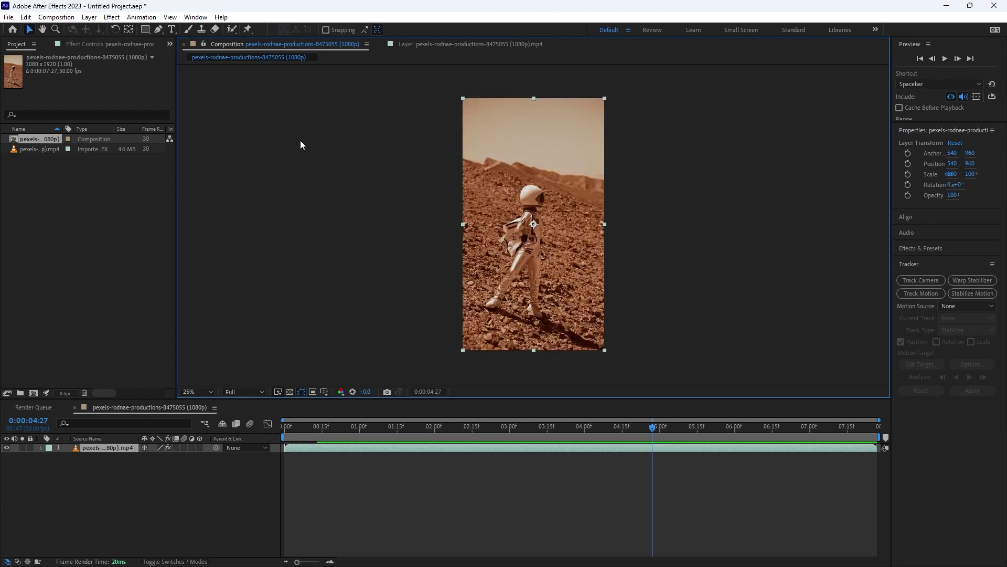
Step: Save the current frame as 'Frame for Mars Environment.psd' and render it
left_click(64, 18)
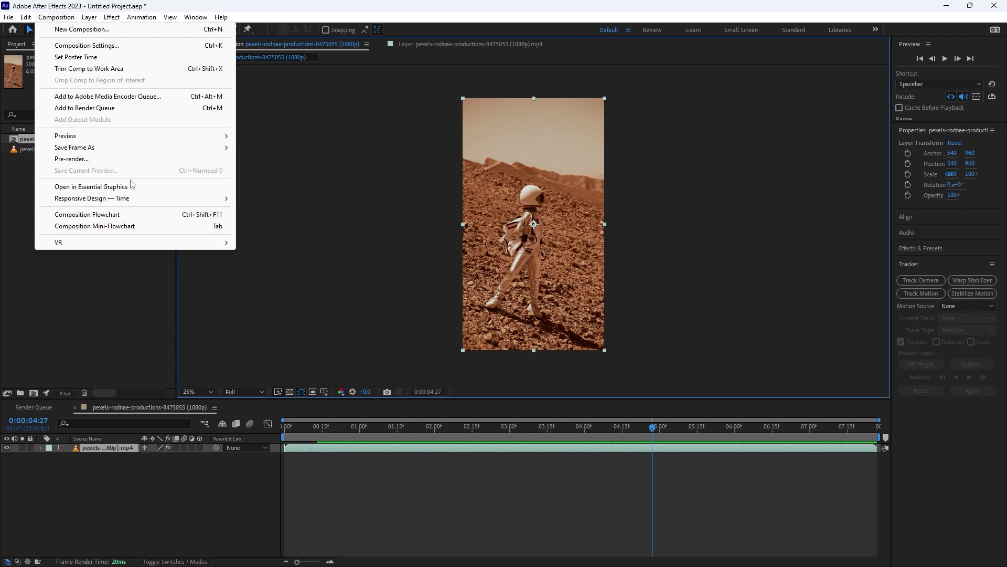
mouse_move(119, 153)
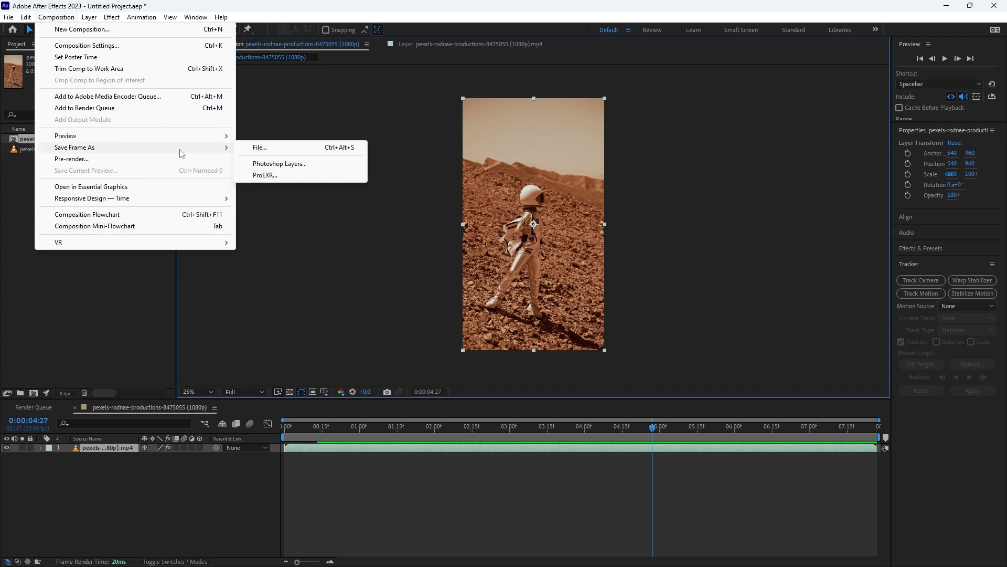
left_click(270, 149)
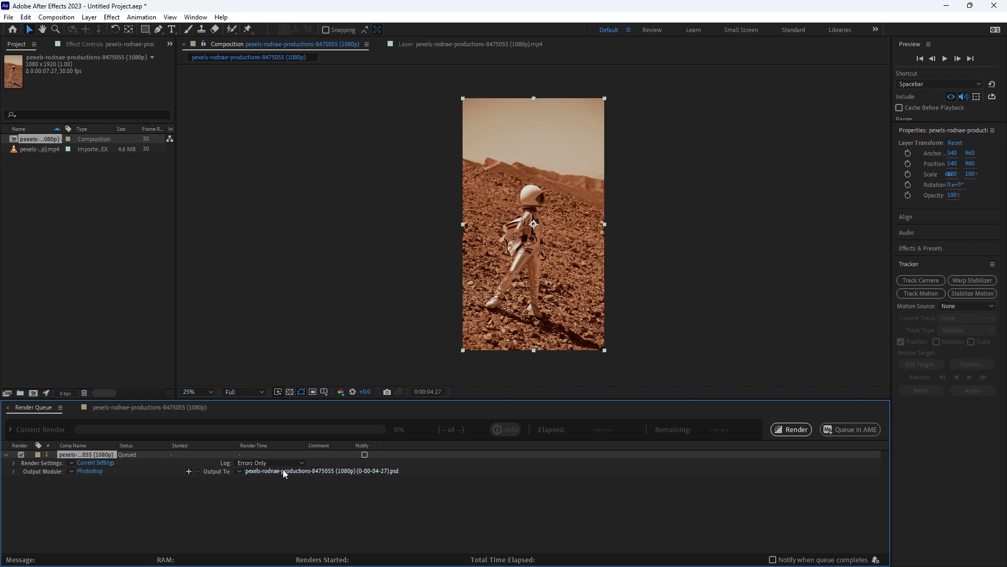
left_click(283, 471)
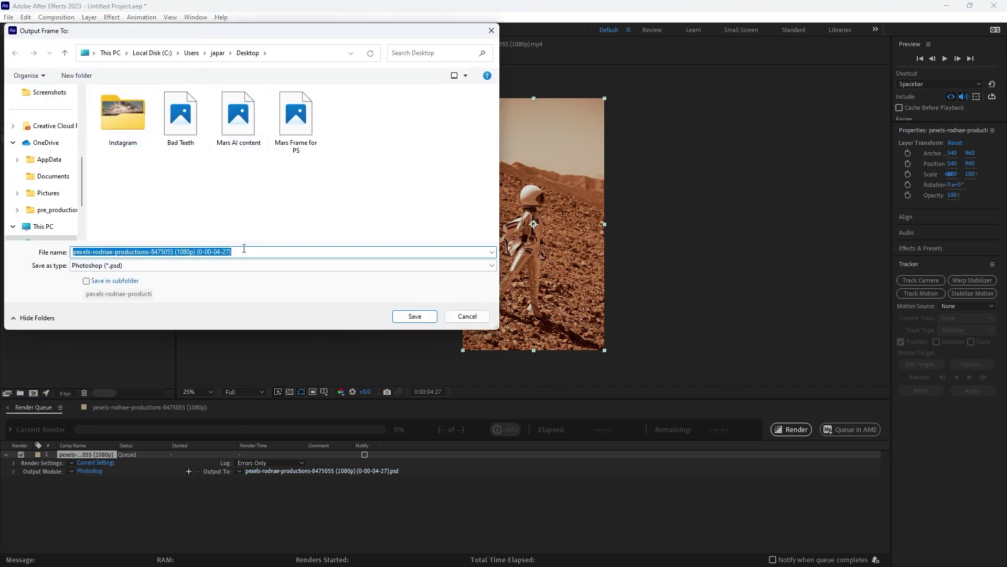
type("Frame for Mars Environment")
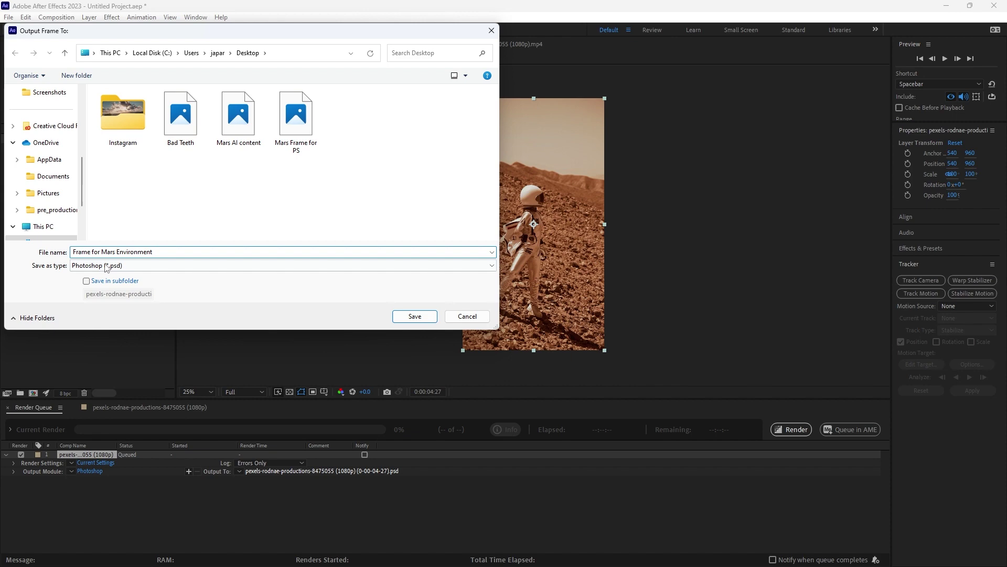
left_click(410, 318)
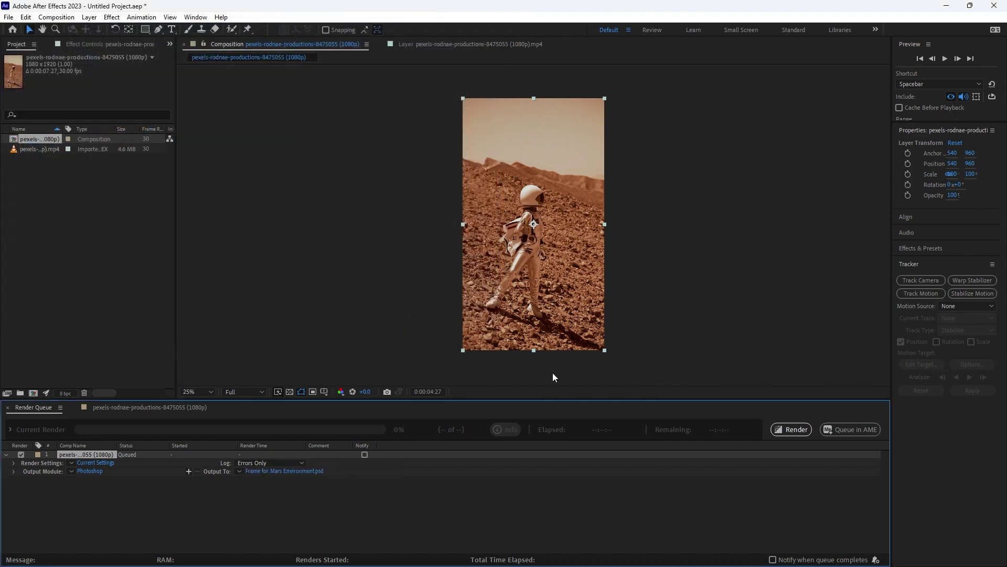
left_click(794, 434)
Step: Switch to Photoshop and open Frame for Mars Environment.psd from the Desktop
left_click(947, 5)
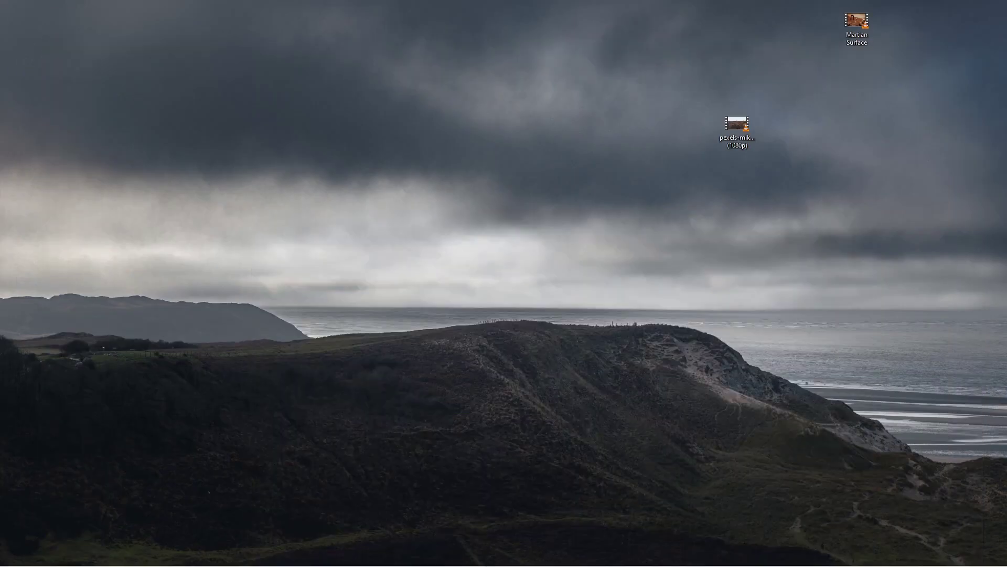
left_click(619, 554)
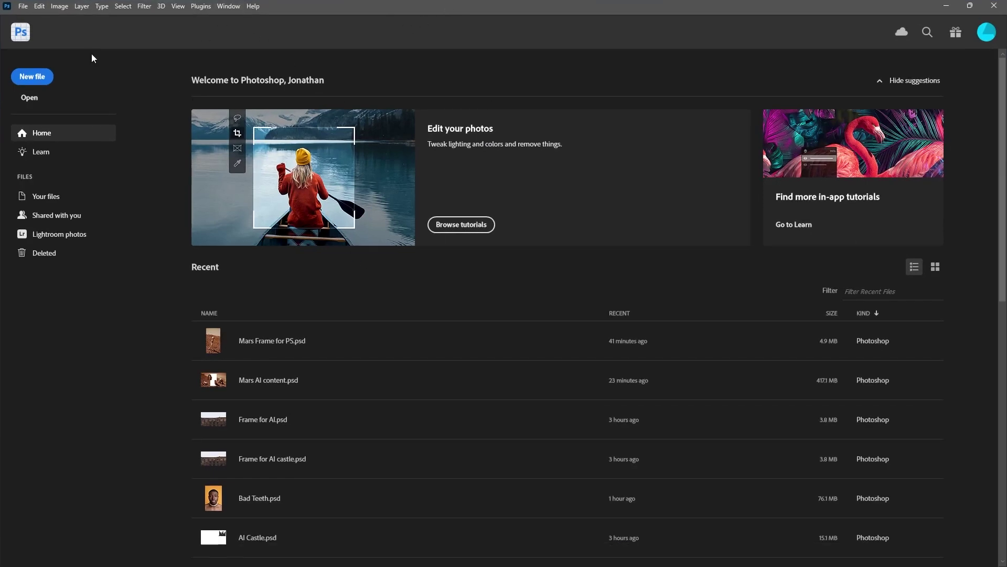
left_click(30, 98)
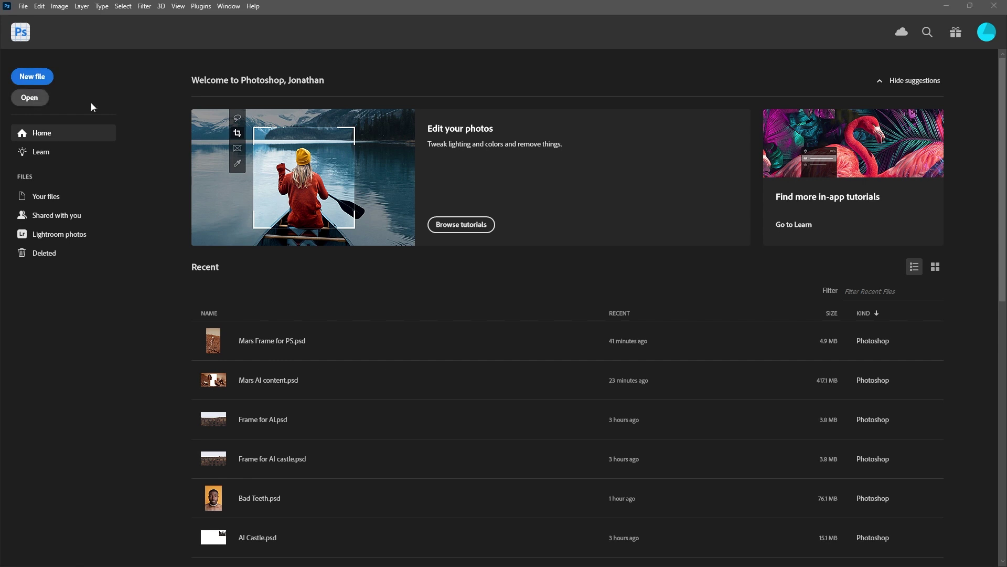
scroll(393, 192, "down", 1)
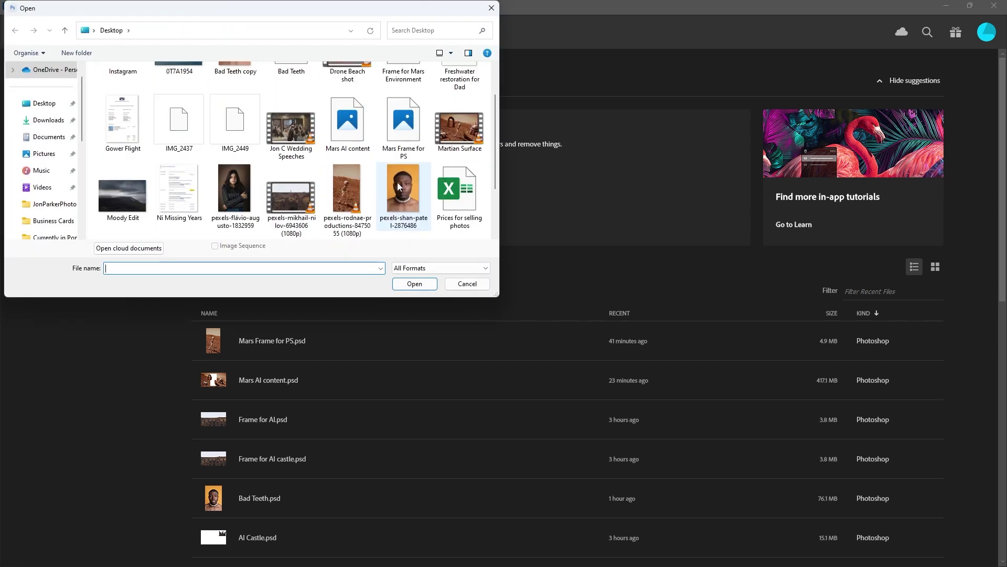
left_click(405, 124)
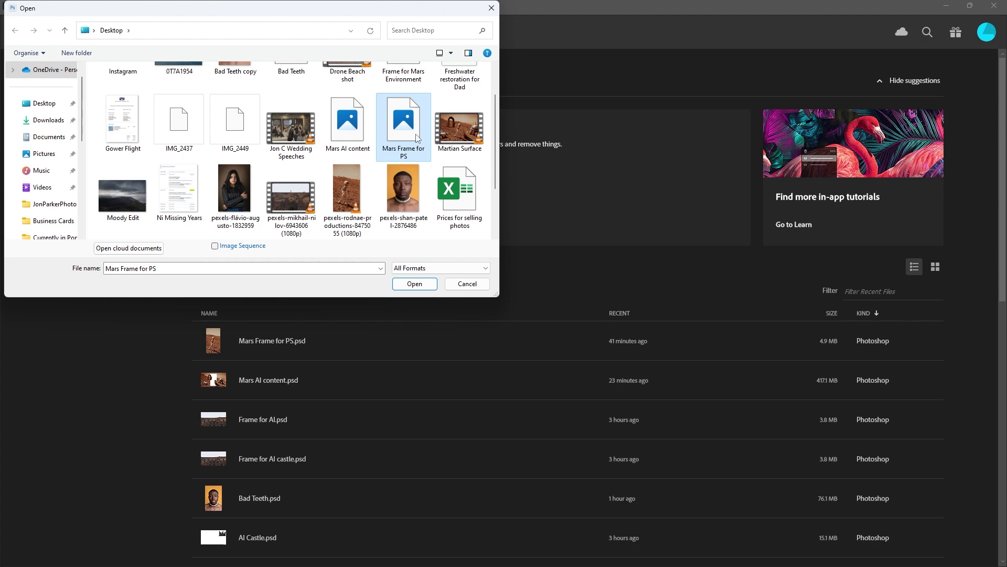
scroll(406, 105, "up", 1)
left_click(406, 103)
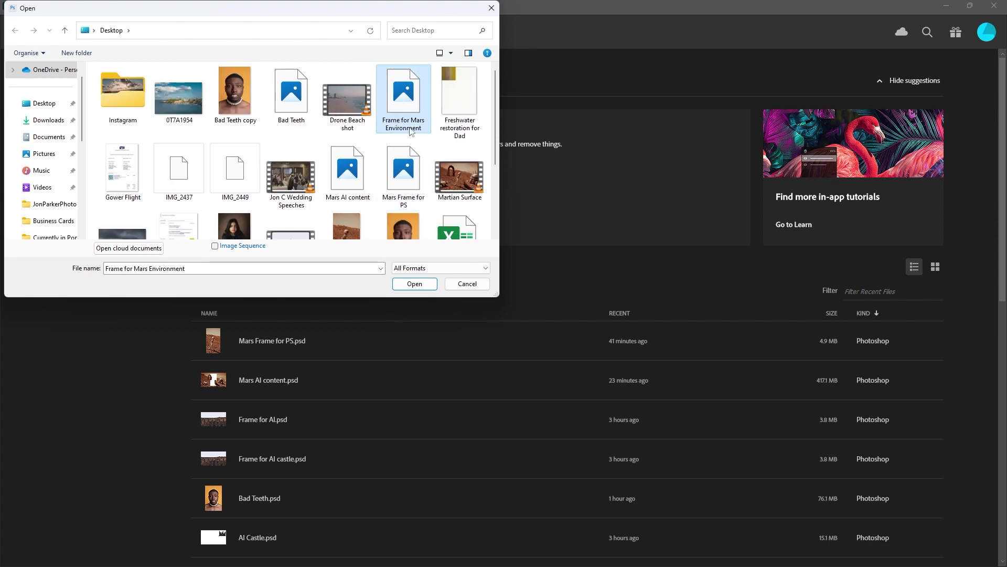
left_click(414, 284)
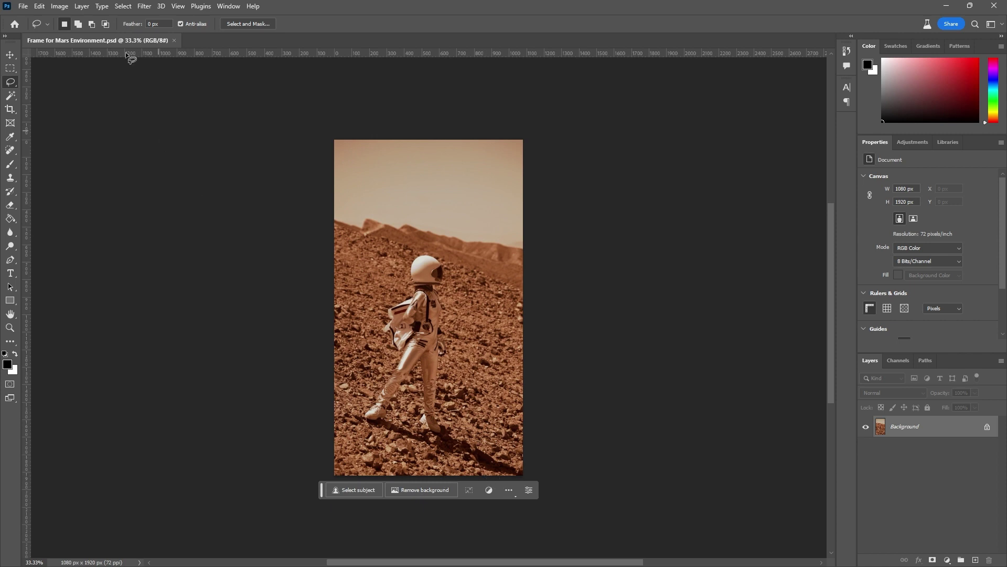
Step: Set the canvas size to 3840 × 2160 pixels and centre the enlarged canvas
left_click(62, 7)
left_click(84, 95)
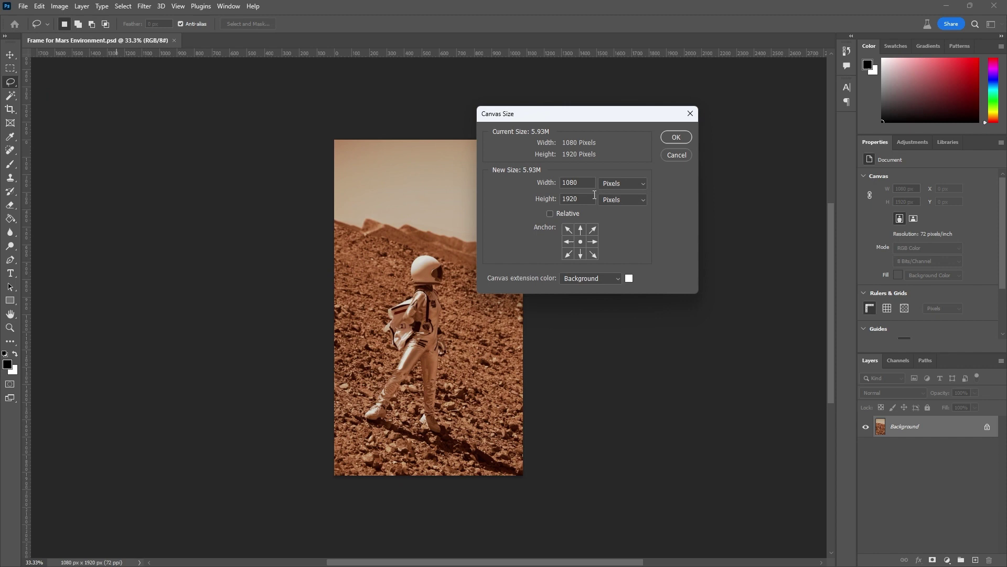
left_click_drag(581, 180, 535, 180)
type("3840")
left_click_drag(590, 197, 512, 197)
type("2160")
left_click(676, 138)
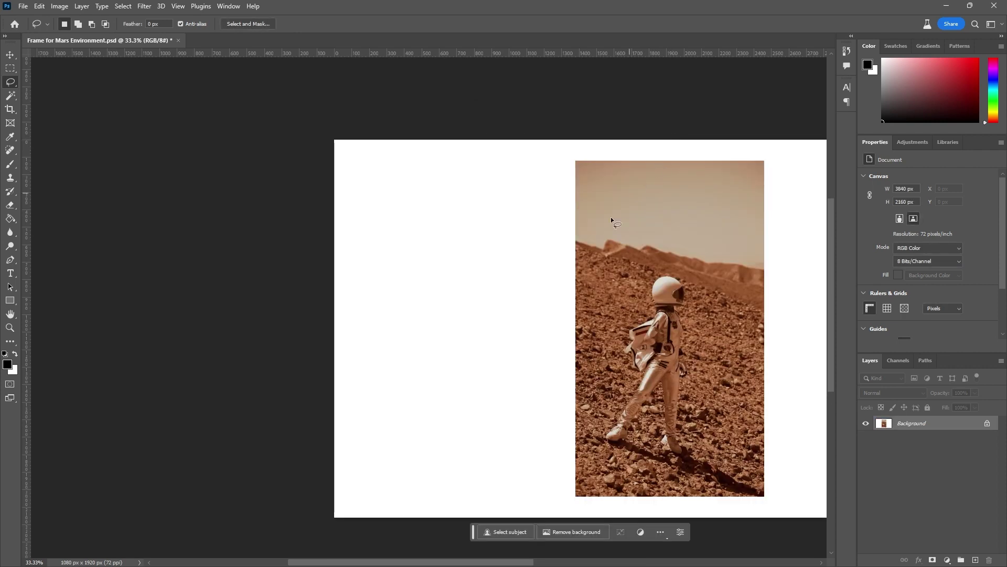
left_click_drag(587, 251, 486, 246)
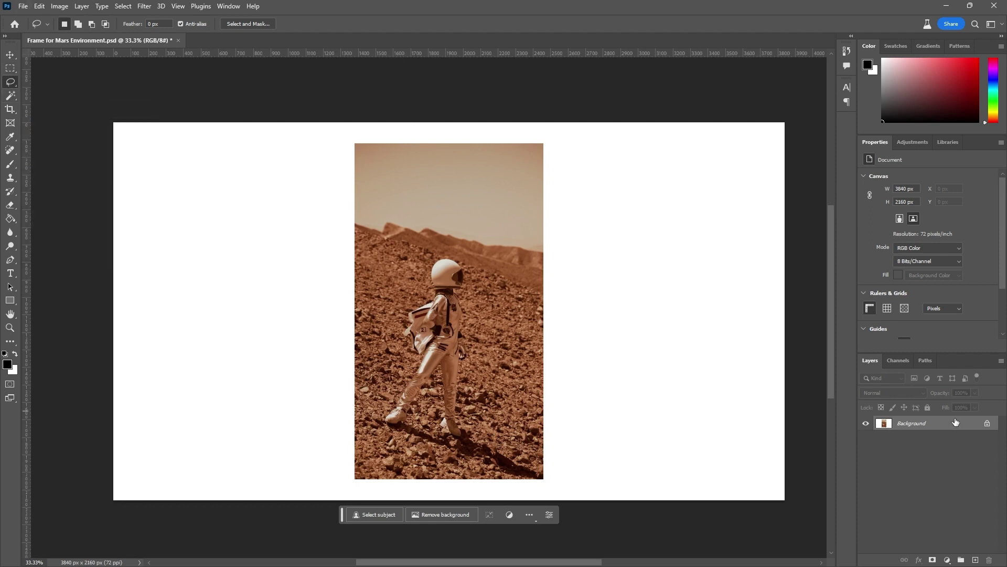
Step: Duplicate the Background layer and Magic Wand-select the white area around the photo
left_click_drag(955, 422, 975, 559)
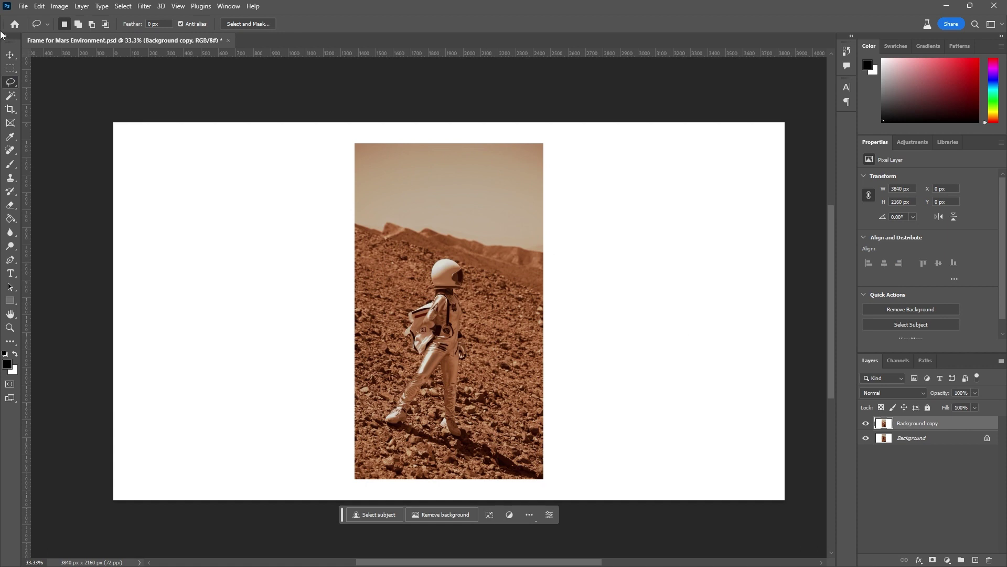
left_click(10, 96)
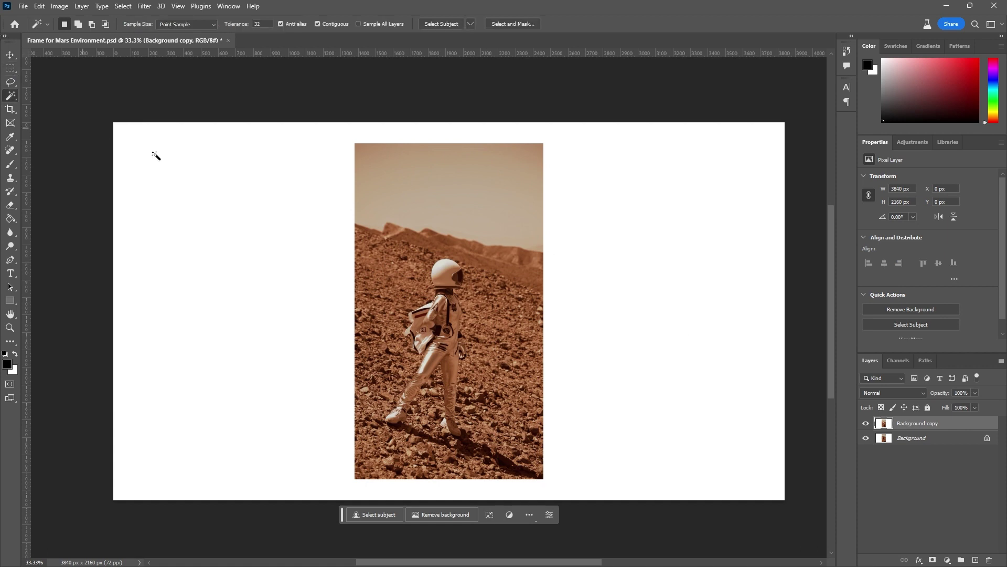
left_click(241, 187)
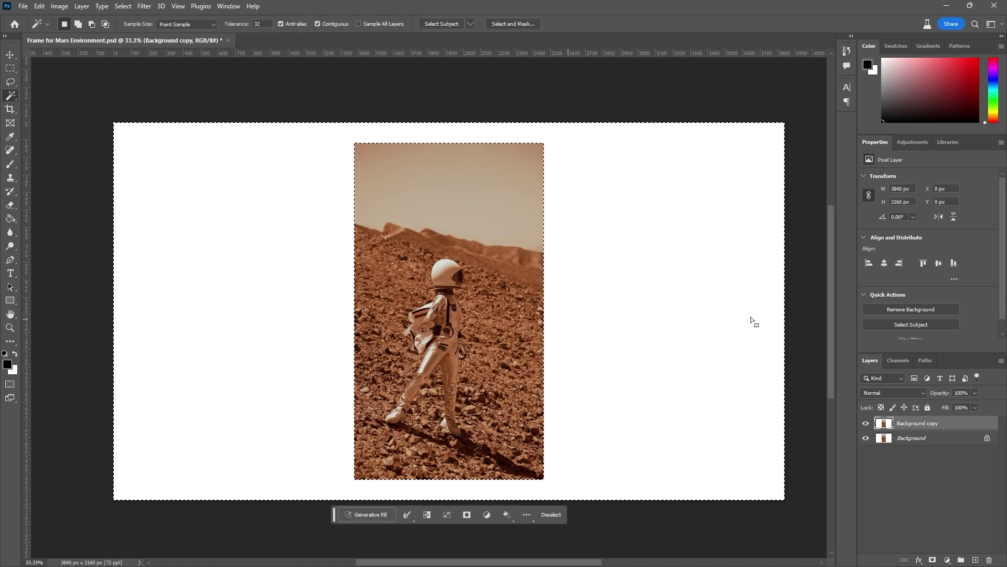
Step: Expand the white-border selection by 25 pixels
left_click(123, 5)
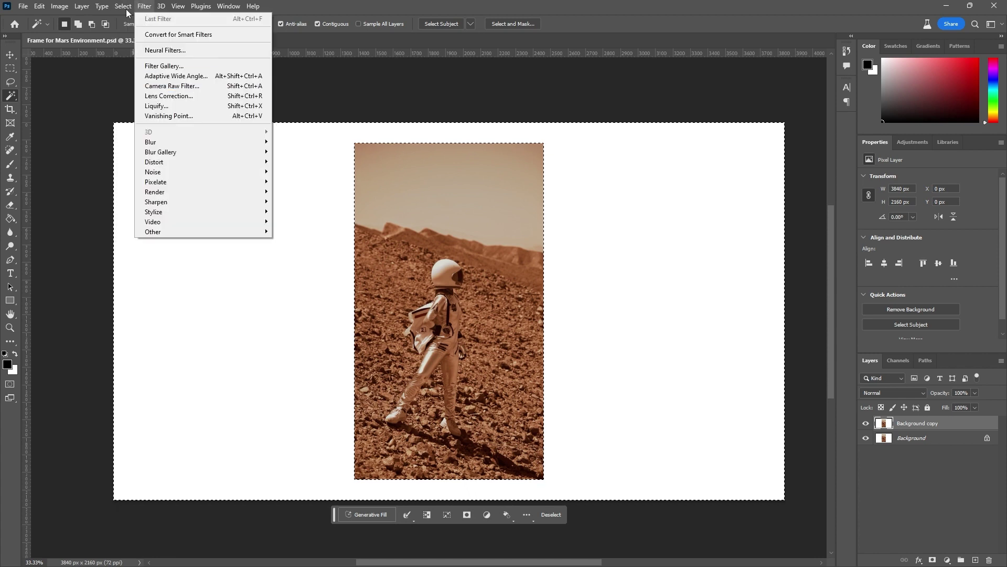
mouse_move(162, 168)
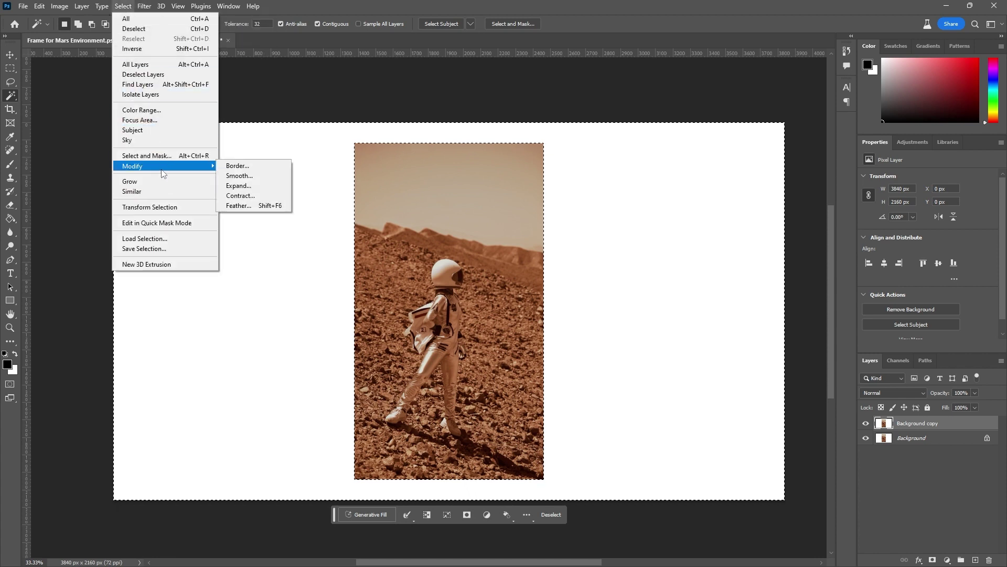
left_click(239, 185)
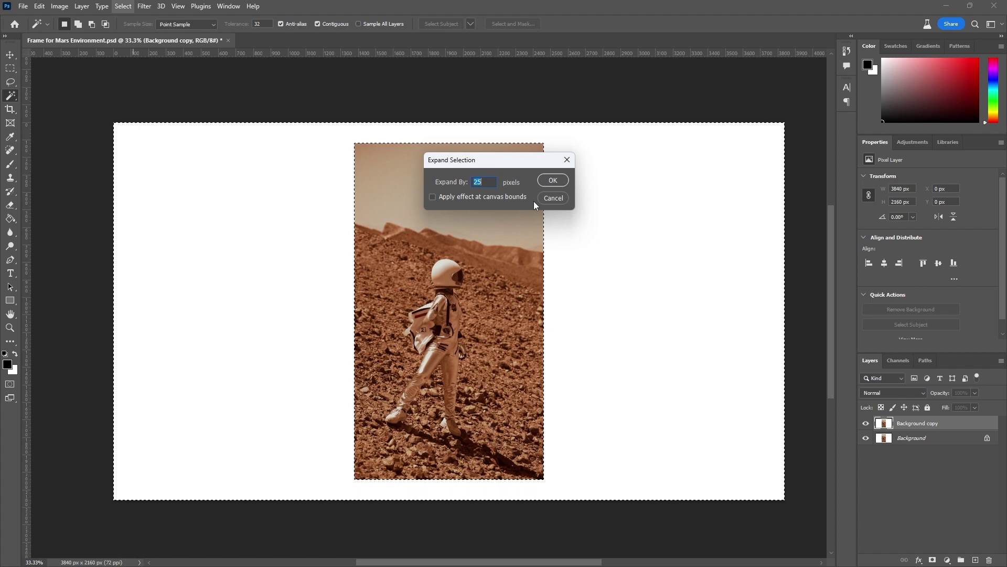
left_click(555, 181)
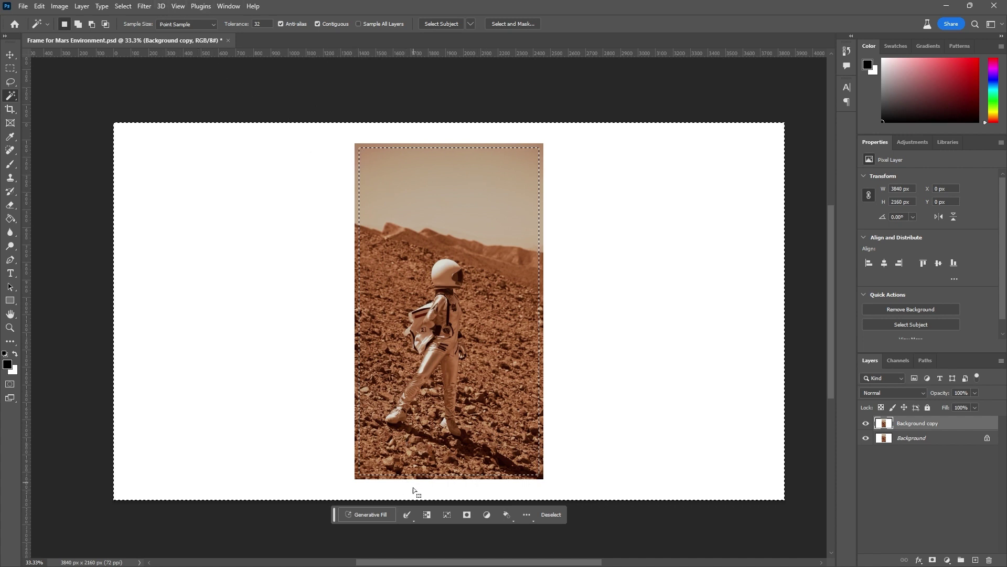
Step: Generative-fill the border with Mars terrain, compare the three variations, and keep variation 1/3
left_click(375, 515)
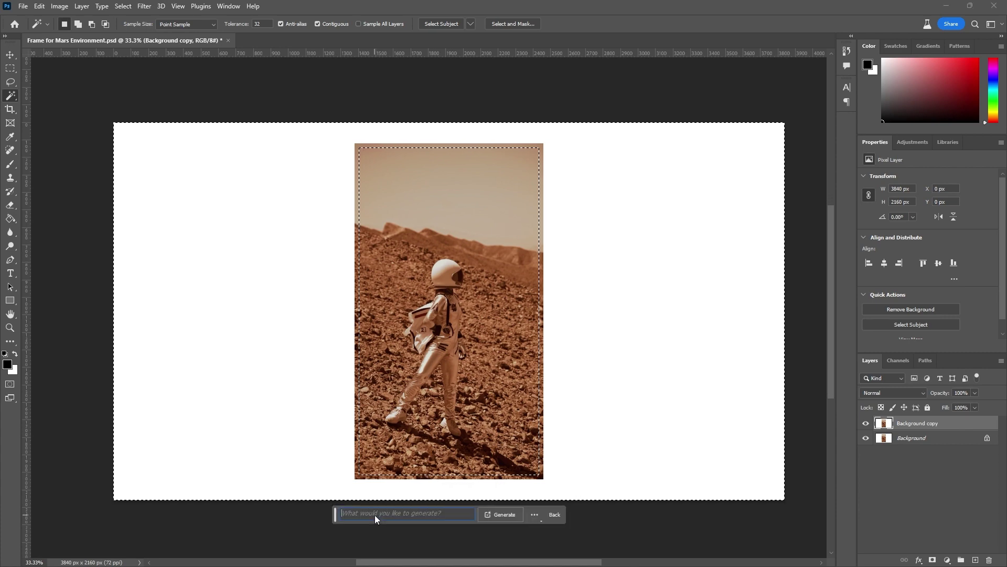
left_click(503, 516)
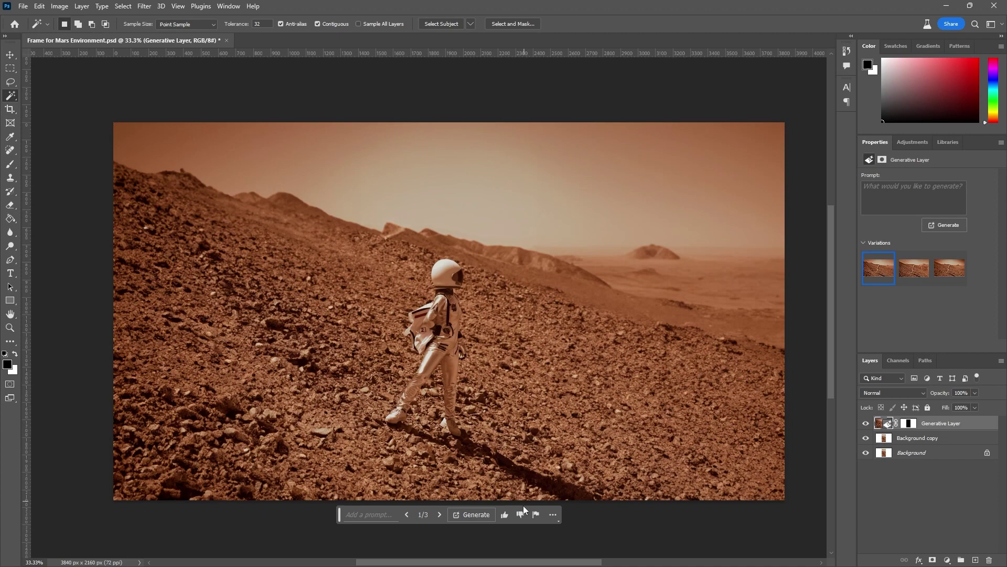
left_click(440, 515)
left_click(441, 515)
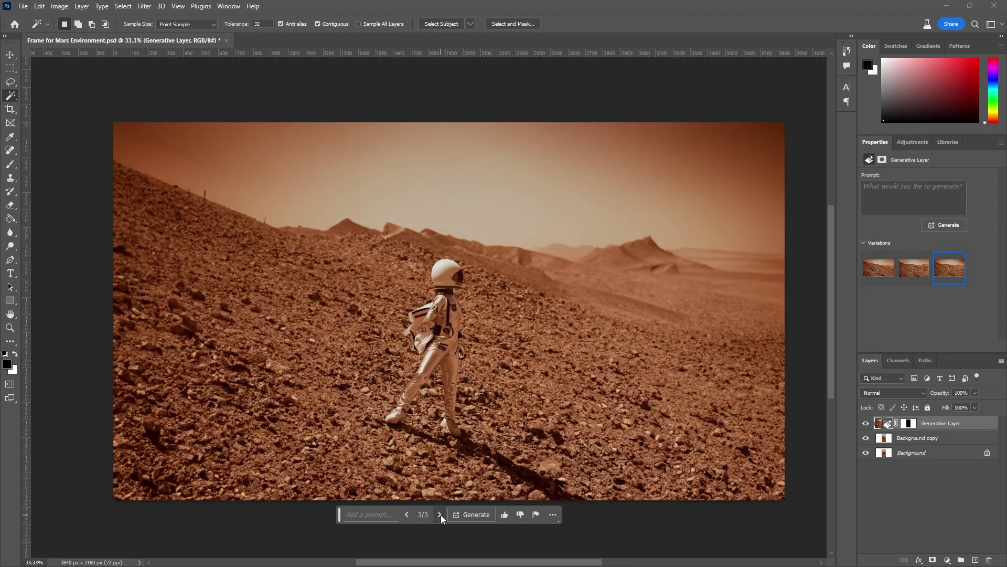
left_click(407, 515)
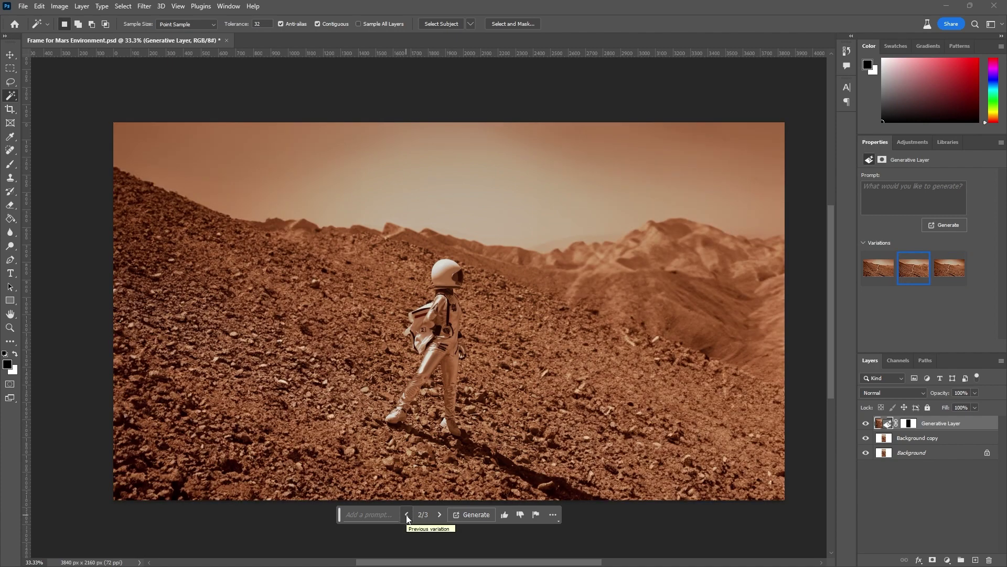
left_click(407, 515)
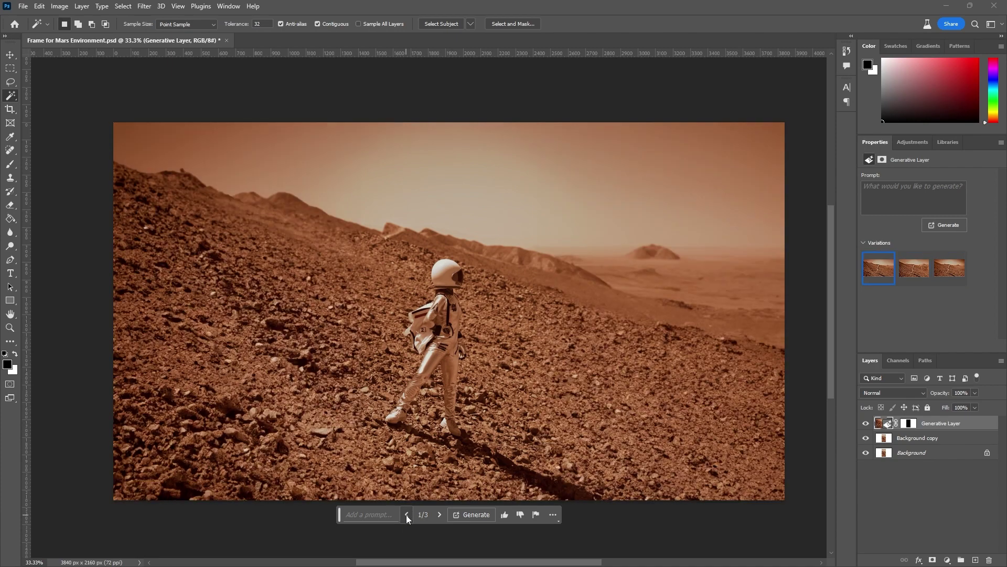
Step: Toggle the Generative Layer's visibility to compare before and after, then pick the Lasso tool
left_click(962, 509)
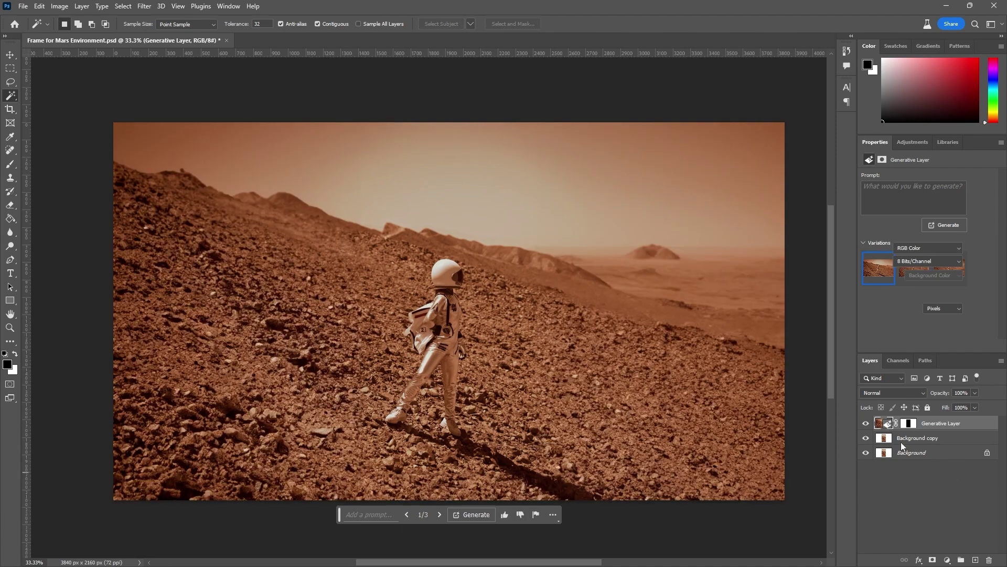
left_click(865, 425)
left_click(866, 425)
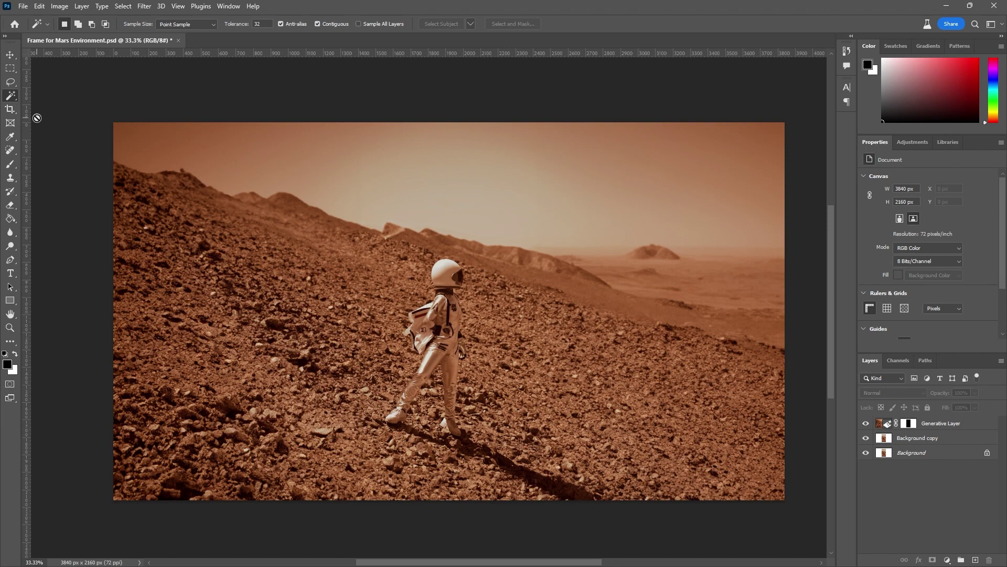
left_click(10, 82)
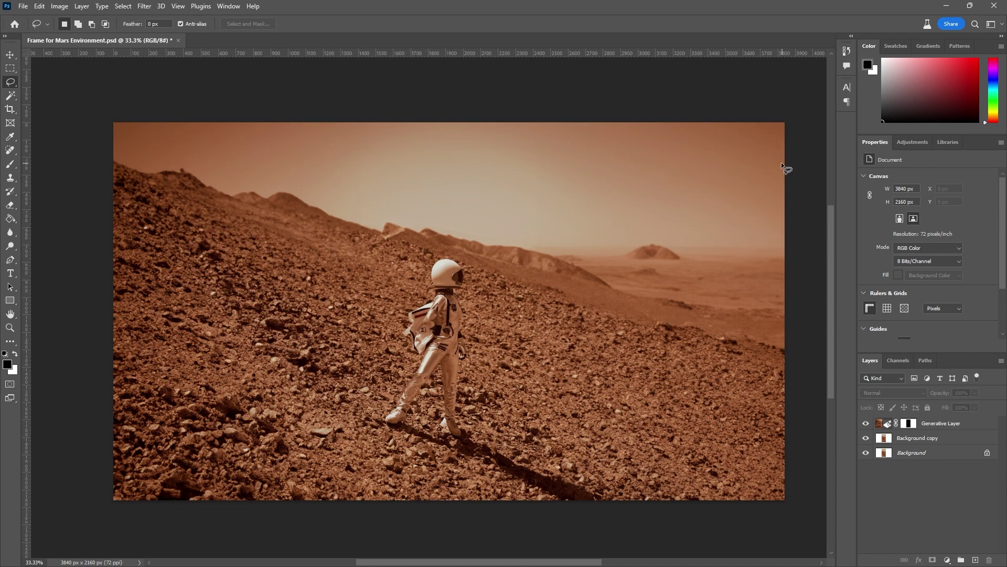
Step: Lasso the right-hand horizon and generative-fill it with 'Martian city skyline'
mouse_move(781, 164)
left_mouse_down()
mouse_move(667, 155)
mouse_move(620, 172)
mouse_move(601, 197)
mouse_move(608, 285)
mouse_move(759, 320)
mouse_move(799, 303)
mouse_move(818, 226)
mouse_move(813, 158)
left_mouse_up()
left_click(625, 336)
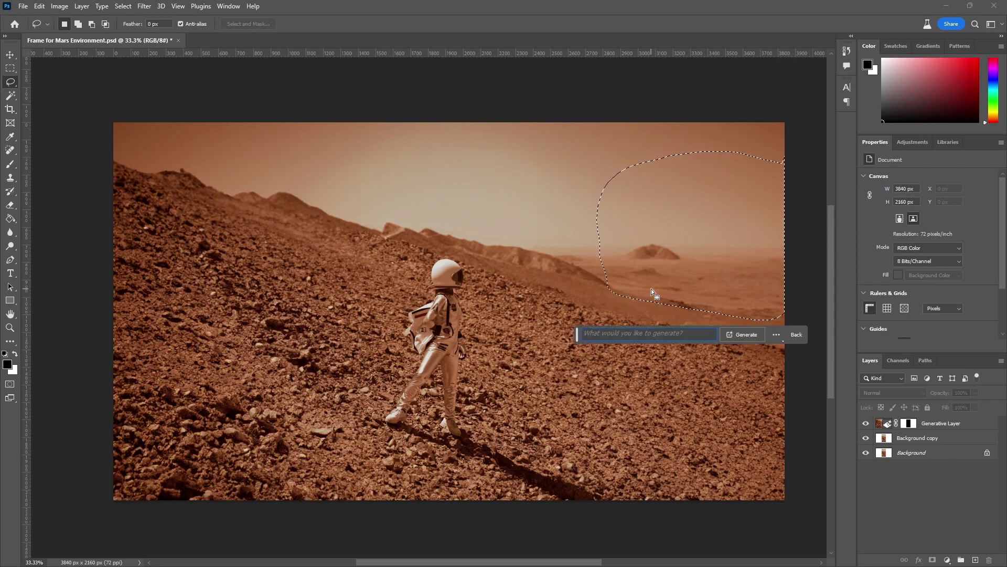
type("Martian city skyline")
left_click(737, 335)
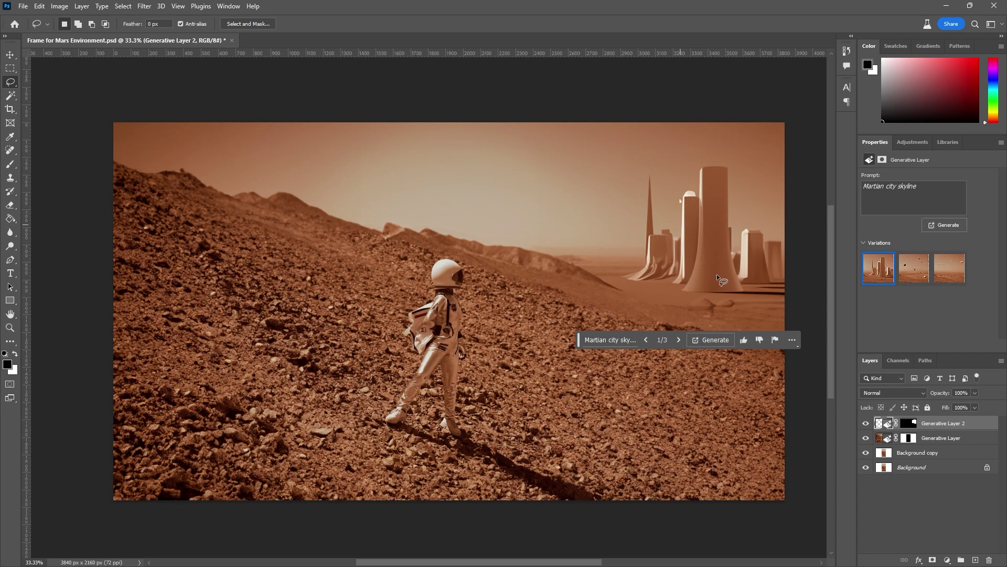
Step: Compare the skyline variations, generate more, and keep the spire-tower city
mouse_move(866, 267)
mouse_move(917, 269)
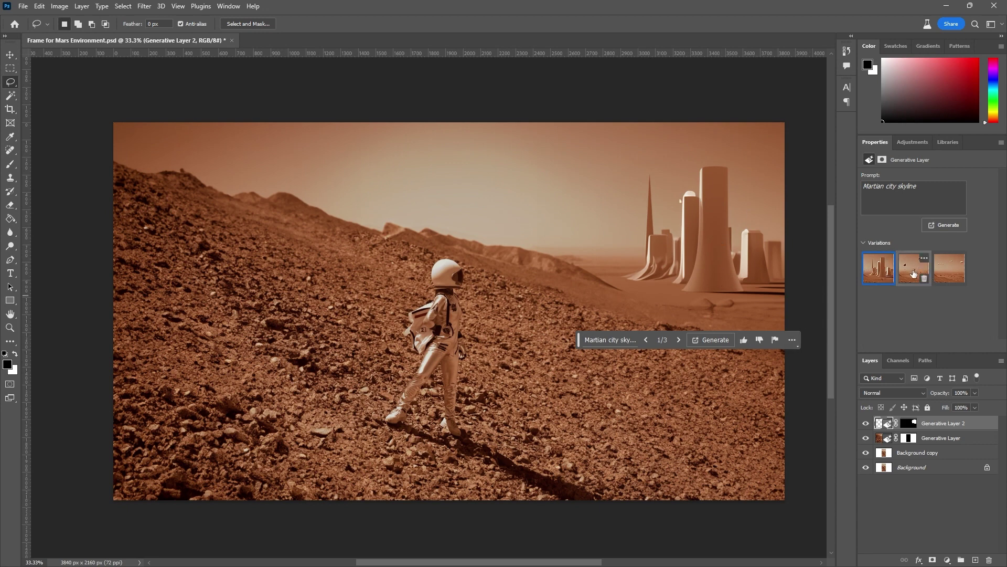
left_click(914, 270)
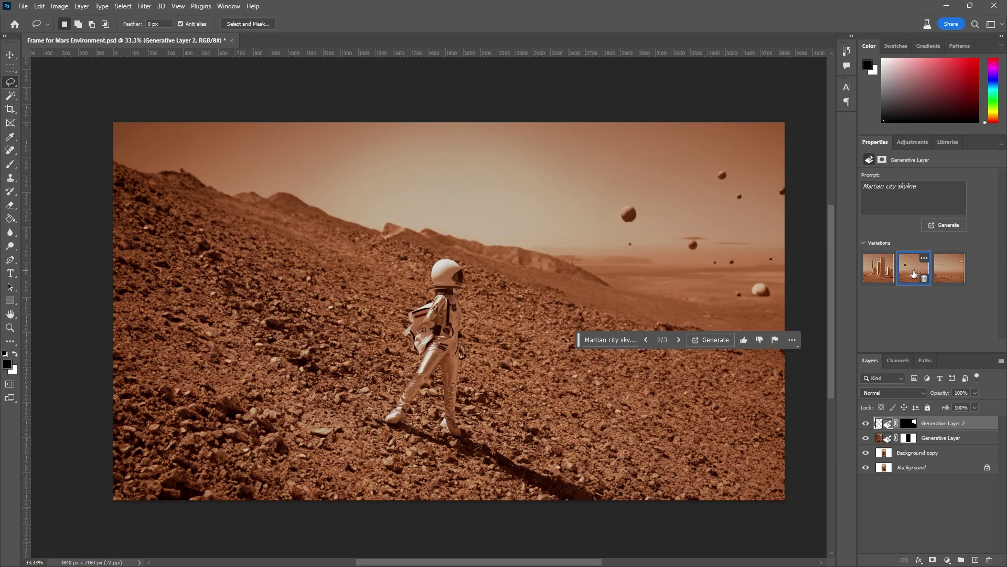
left_click(949, 269)
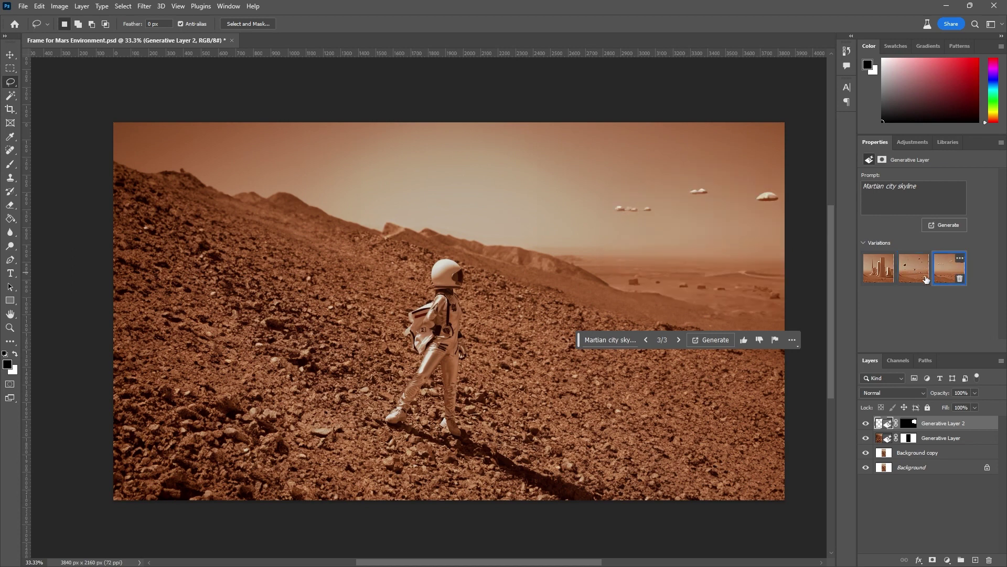
left_click(879, 267)
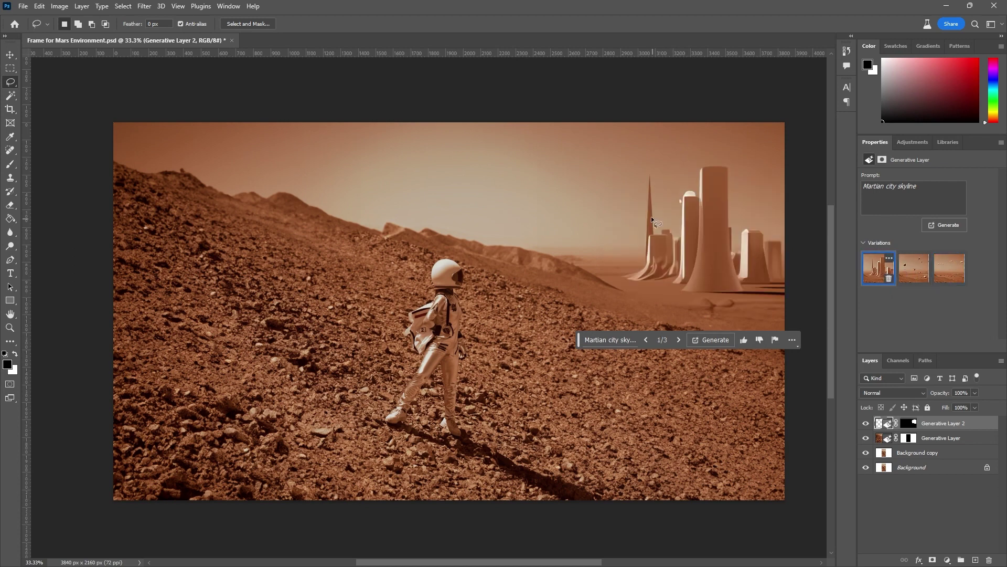
left_click(714, 341)
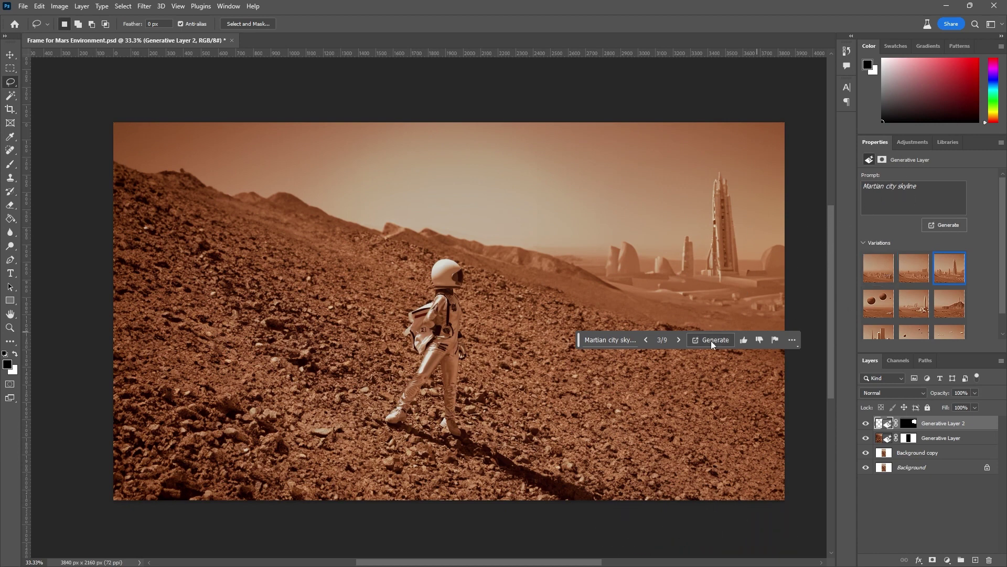
left_click(923, 506)
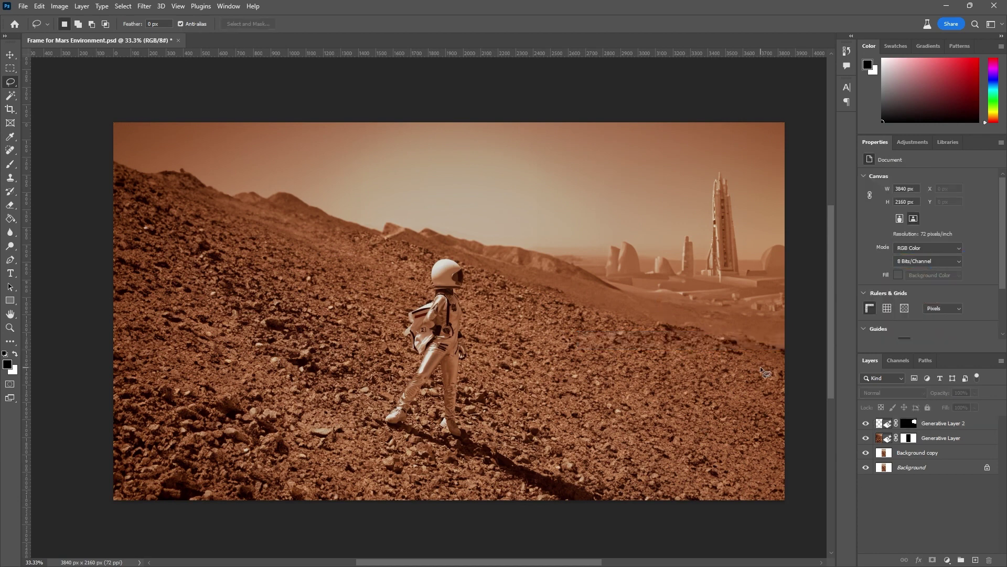
Step: Lasso the slope right of the astronaut and generative-fill it with 'Mars Rover Vehicle'
left_click_drag(778, 367, 665, 326)
mouse_move(603, 314)
left_mouse_down()
mouse_move(549, 337)
mouse_move(538, 400)
mouse_move(557, 433)
mouse_move(617, 477)
mouse_move(764, 492)
mouse_move(778, 368)
left_mouse_up()
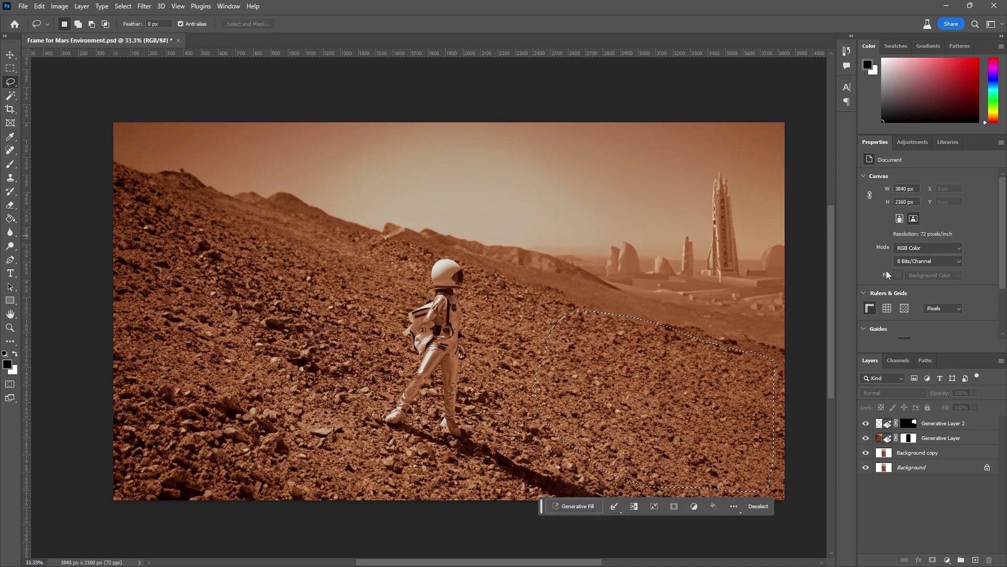
left_click(579, 506)
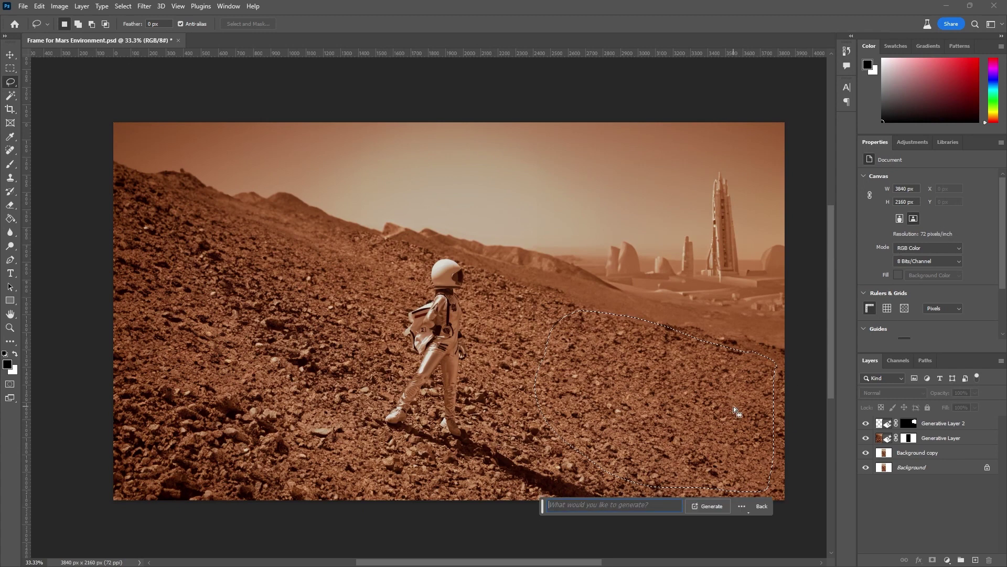
type("Mars Rover")
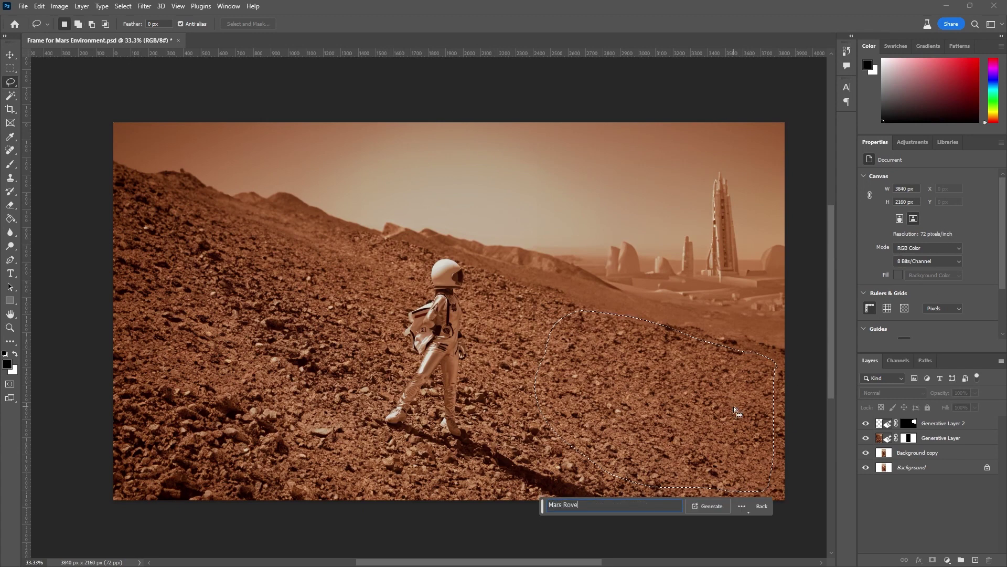
type(" Vehicle")
left_click(711, 507)
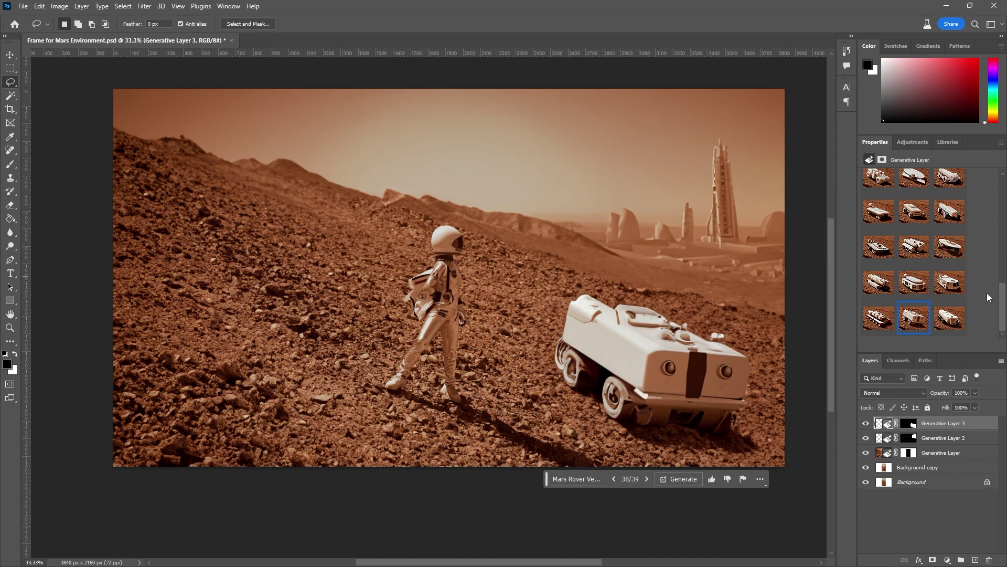
Step: Browse the rover variations and pick the boxy white rover, variation 38/39
left_click_drag(1003, 292, 990, 174)
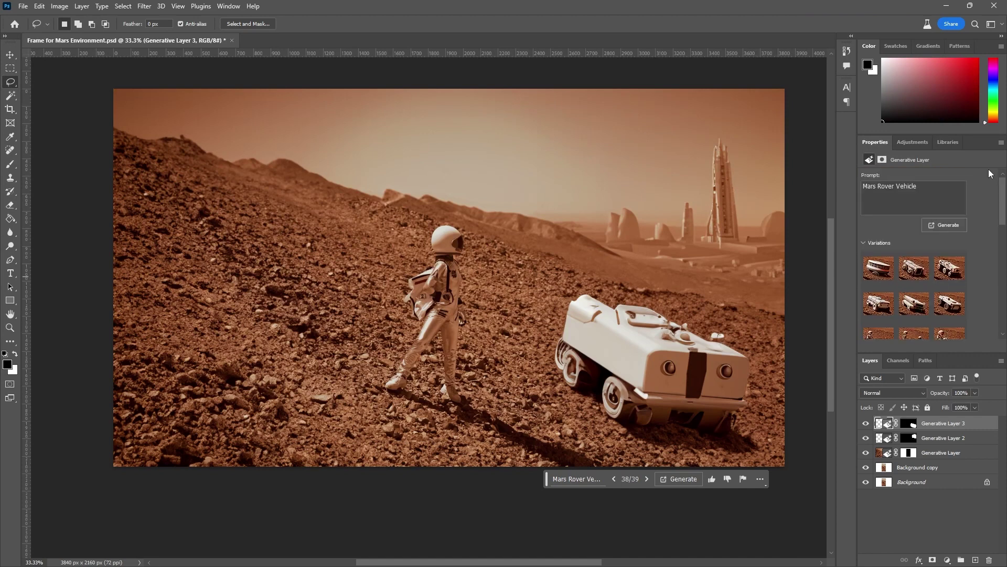
left_click(875, 273)
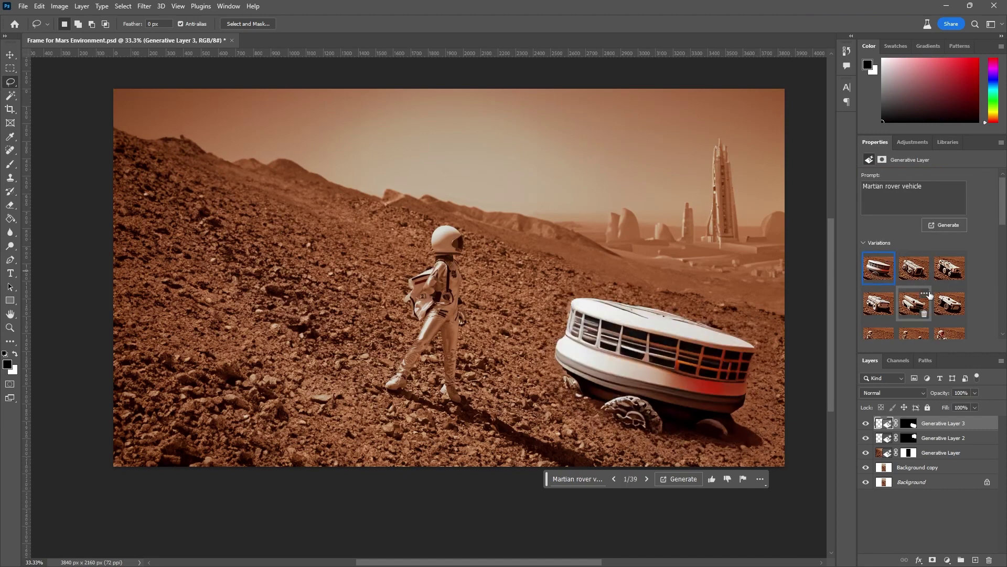
left_click(924, 277)
left_click(944, 280)
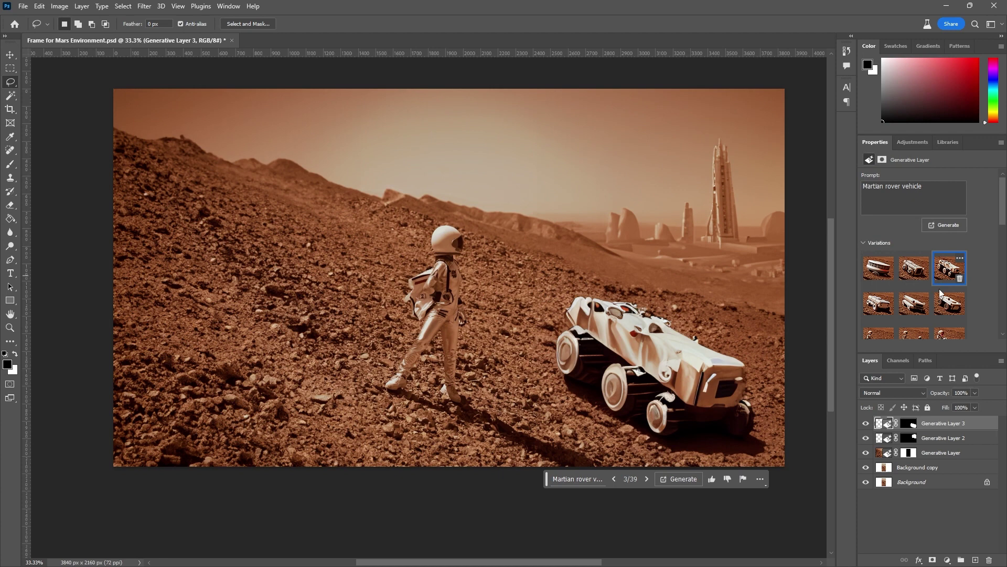
scroll(942, 294, "down", 3)
scroll(913, 301, "down", 2)
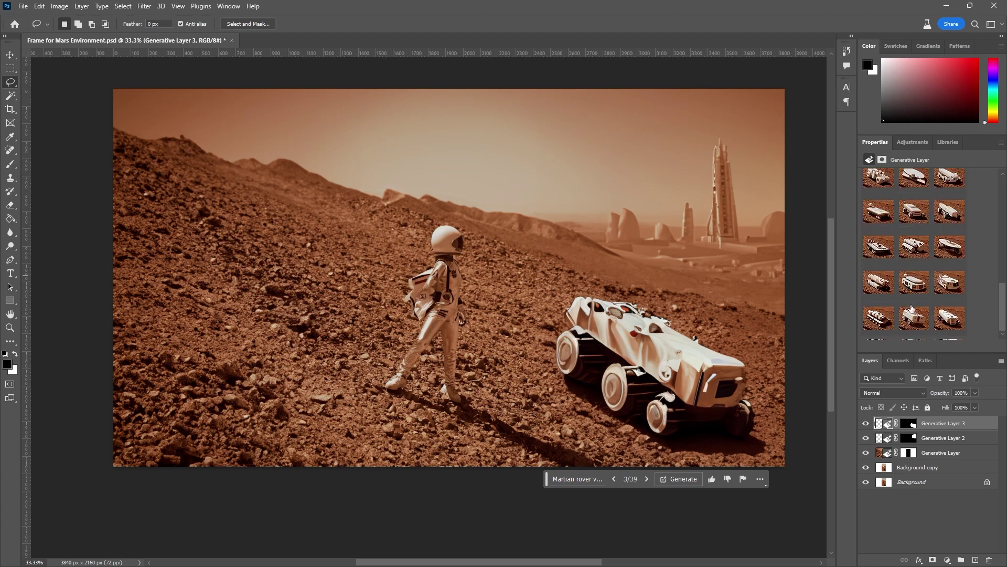
left_click(914, 282)
left_click(878, 282)
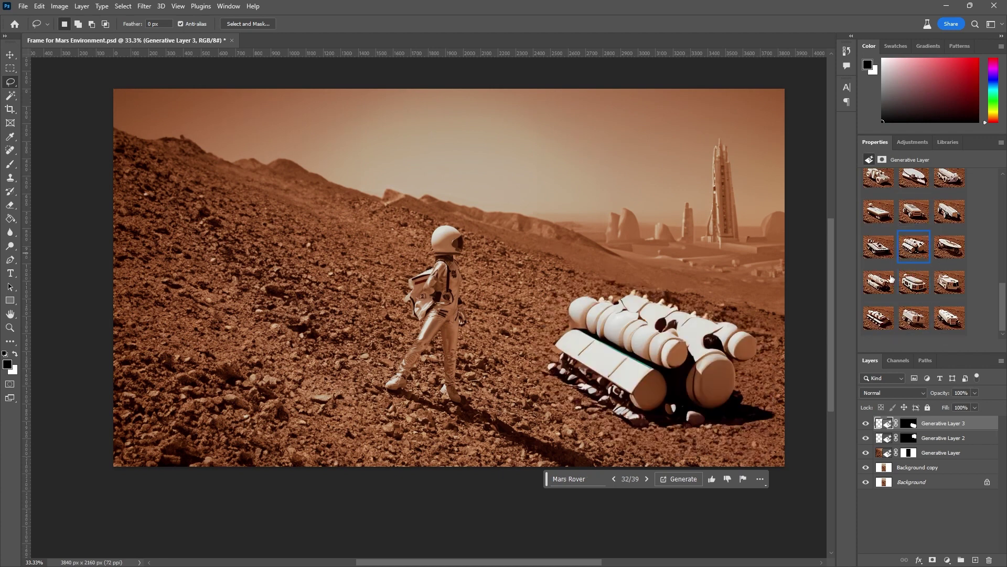
left_click(879, 246)
left_click(913, 318)
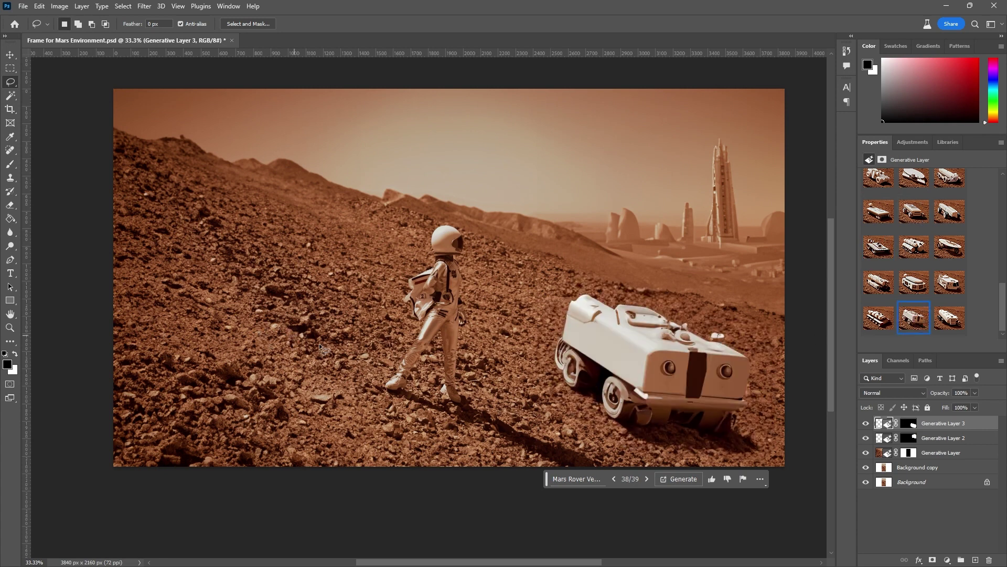
Step: Lasso five ground patches around the rover and astronaut into one selection
mouse_move(523, 343)
left_mouse_down()
mouse_move(487, 342)
mouse_move(481, 358)
mouse_move(503, 371)
mouse_move(531, 364)
mouse_move(520, 340)
left_mouse_up()
mouse_move(565, 411)
left_mouse_down()
mouse_move(525, 405)
mouse_move(526, 422)
mouse_move(569, 424)
mouse_move(557, 406)
left_mouse_up()
mouse_move(546, 296)
left_mouse_down()
mouse_move(528, 300)
mouse_move(533, 314)
mouse_move(552, 308)
mouse_move(544, 297)
left_mouse_up()
left_click_drag(762, 345, 775, 364)
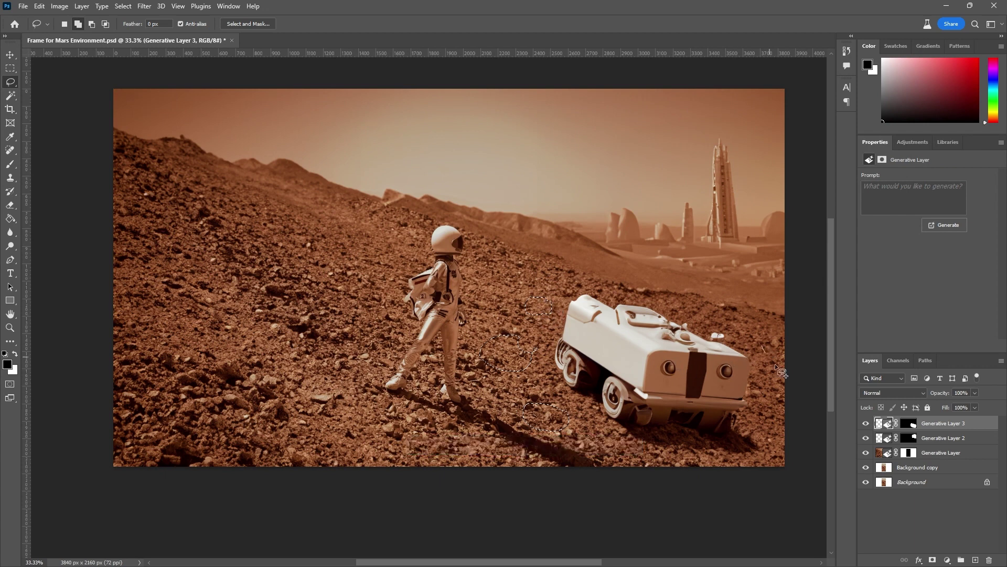
mouse_move(772, 420)
left_mouse_down()
mouse_move(749, 434)
mouse_move(643, 434)
mouse_move(677, 459)
mouse_move(739, 466)
mouse_move(770, 462)
mouse_move(768, 439)
left_mouse_up()
Step: Generative Fill the patches with 'wreckage', keep variation 2, and deselect the layer
left_click(546, 481)
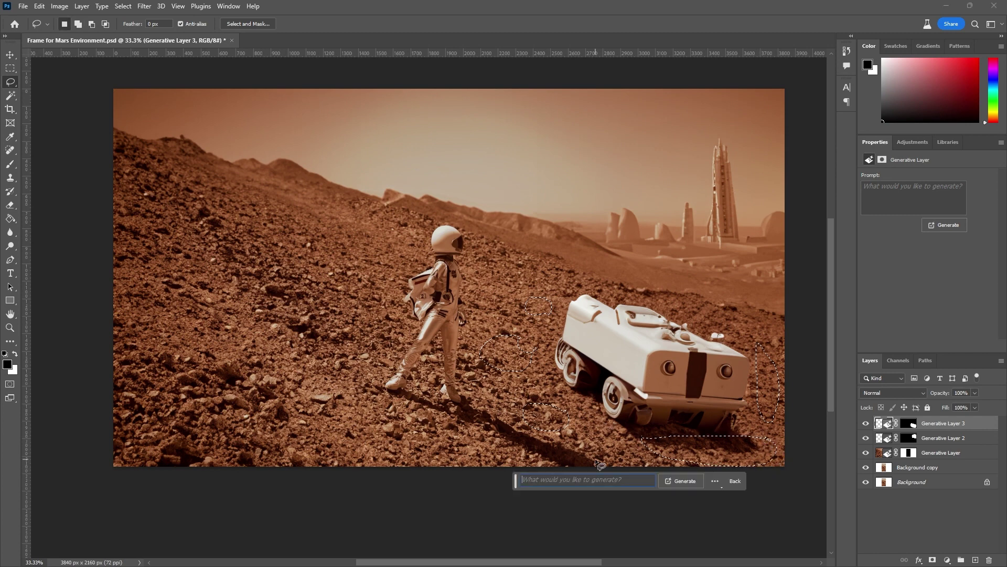
type("wreckage")
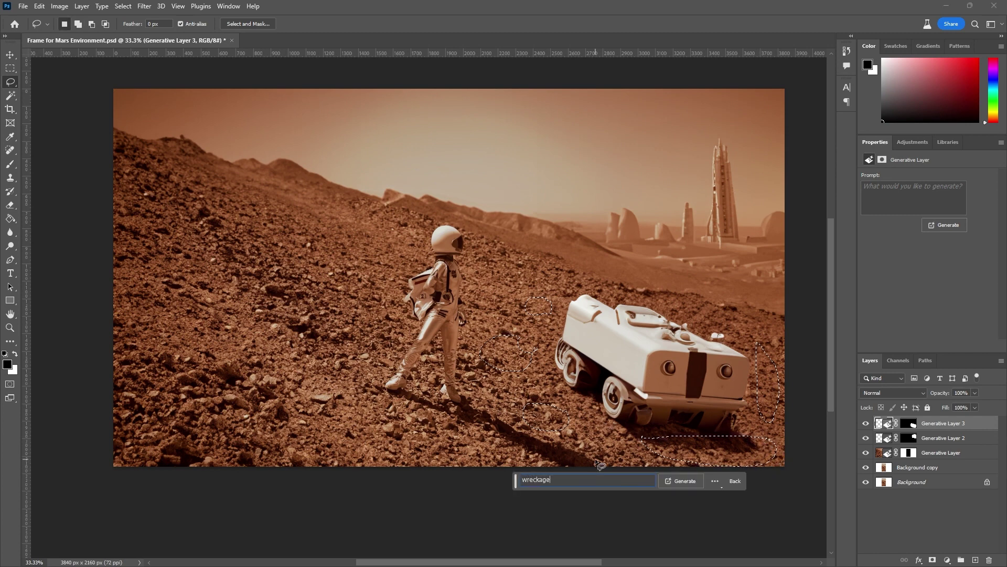
left_click(685, 480)
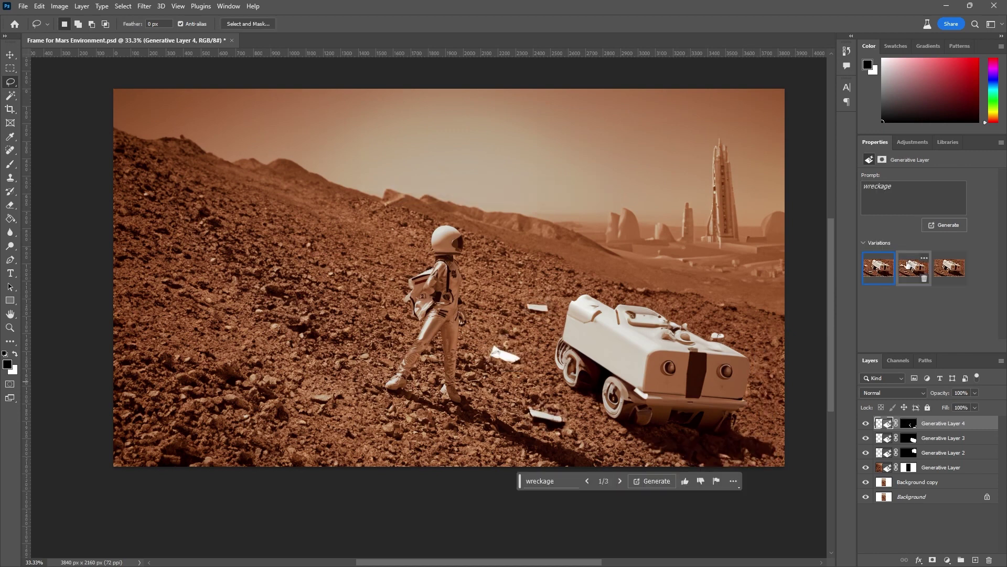
left_click(908, 270)
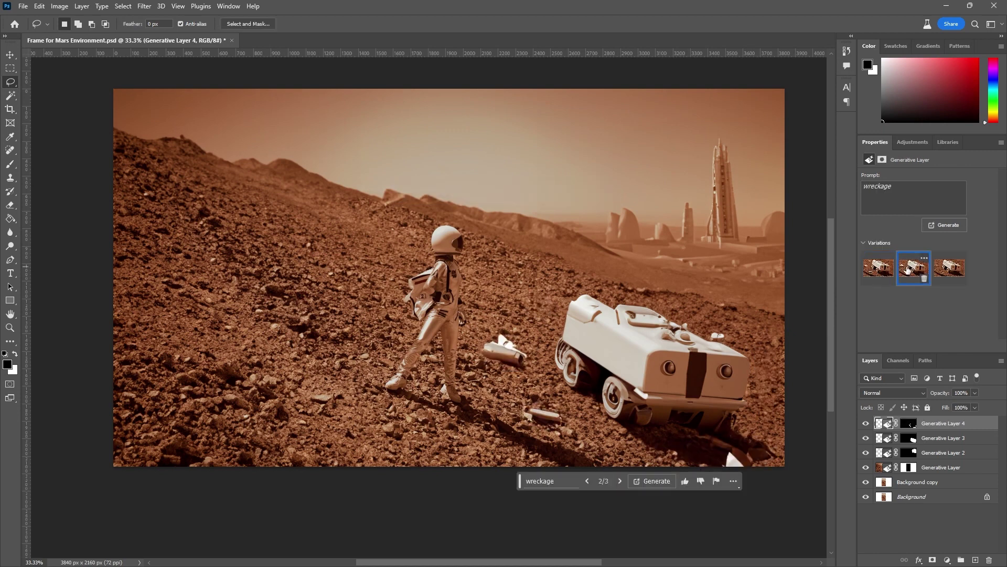
left_click(941, 273)
left_click(905, 273)
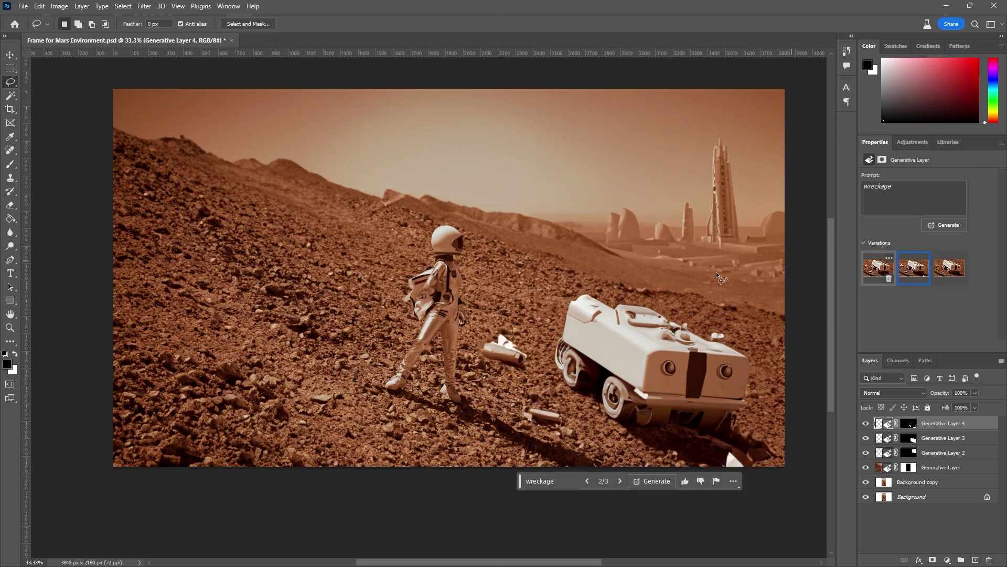
left_click(928, 522)
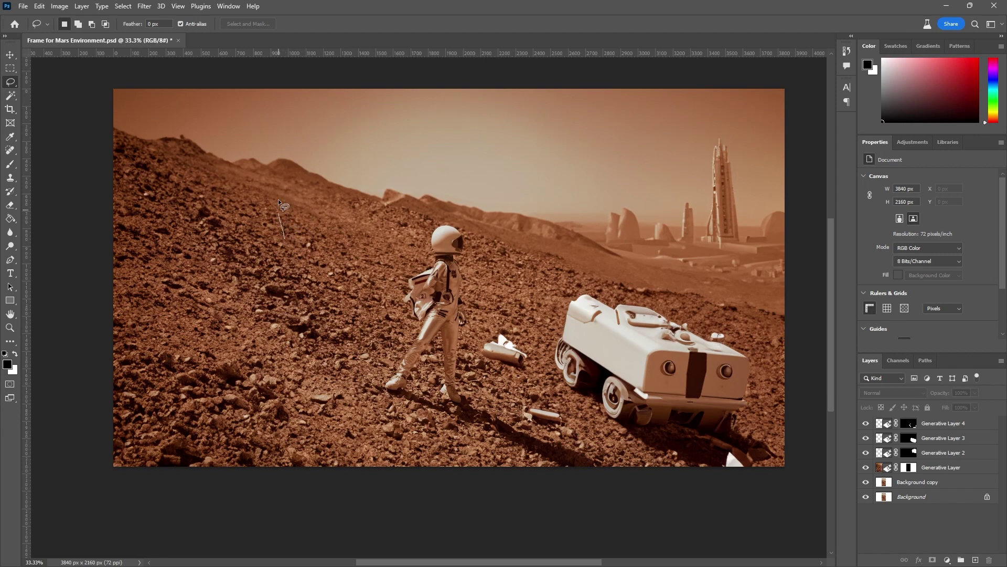
Step: Lasso the upper-left hillside sky and generate fill with the prompt 'Scific Archway'
left_click_drag(350, 120, 288, 241)
left_click_drag(274, 239, 278, 242)
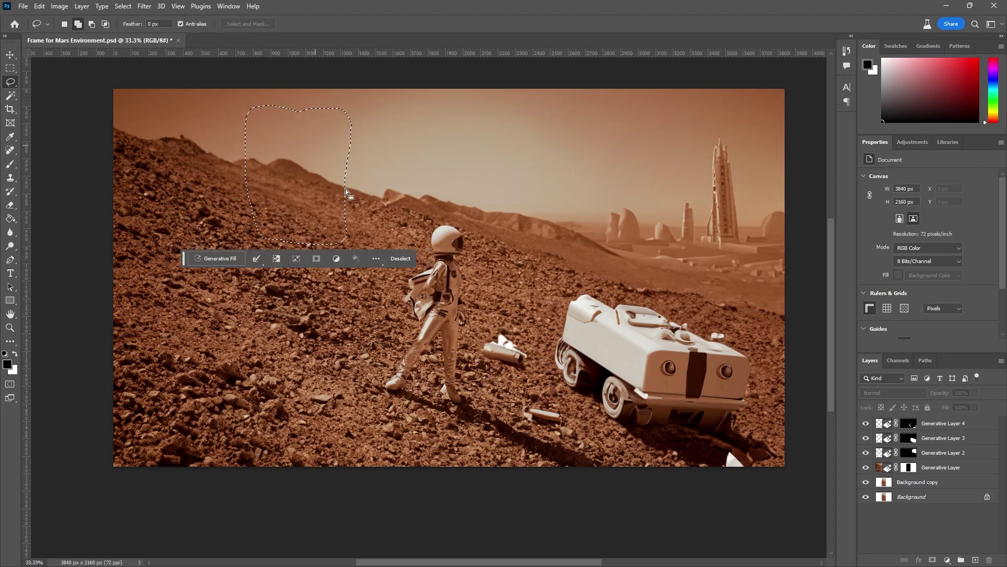
left_click(221, 259)
type("Scif")
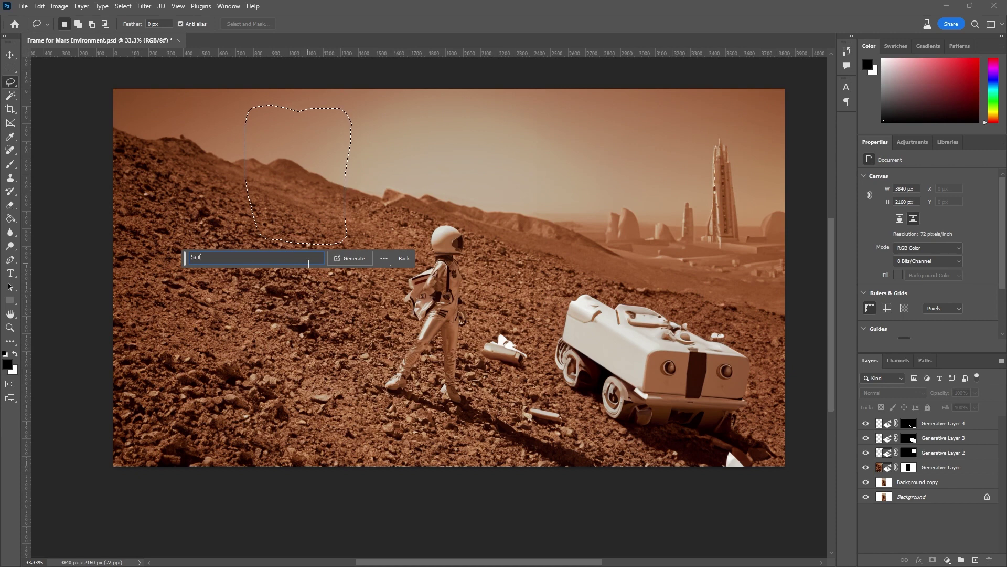
type("ic Archway")
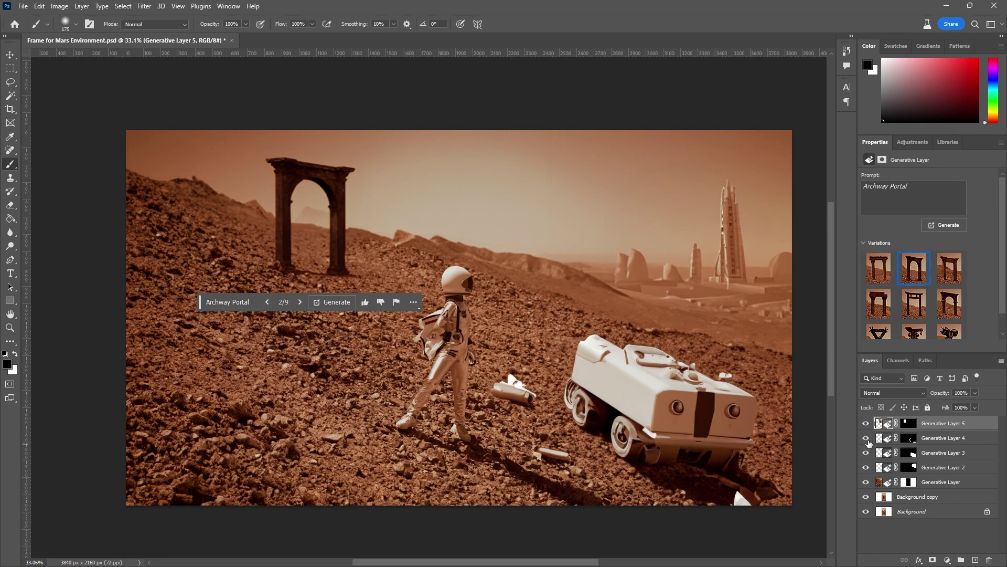
Step: Hide Generative Layers 2–4, toggling the archway layer off and on to compare
left_click_drag(867, 444, 869, 480)
left_click(866, 423)
left_click(866, 422)
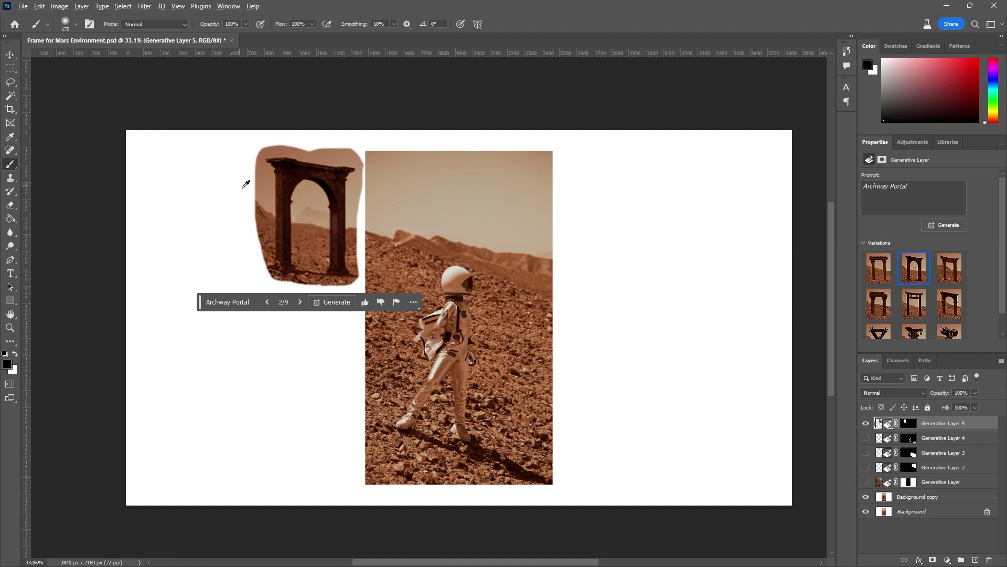
Step: Zoom in and select the dark archway structure with the Magic Wand
scroll(268, 200, "up", 1)
scroll(209, 164, "up", 2)
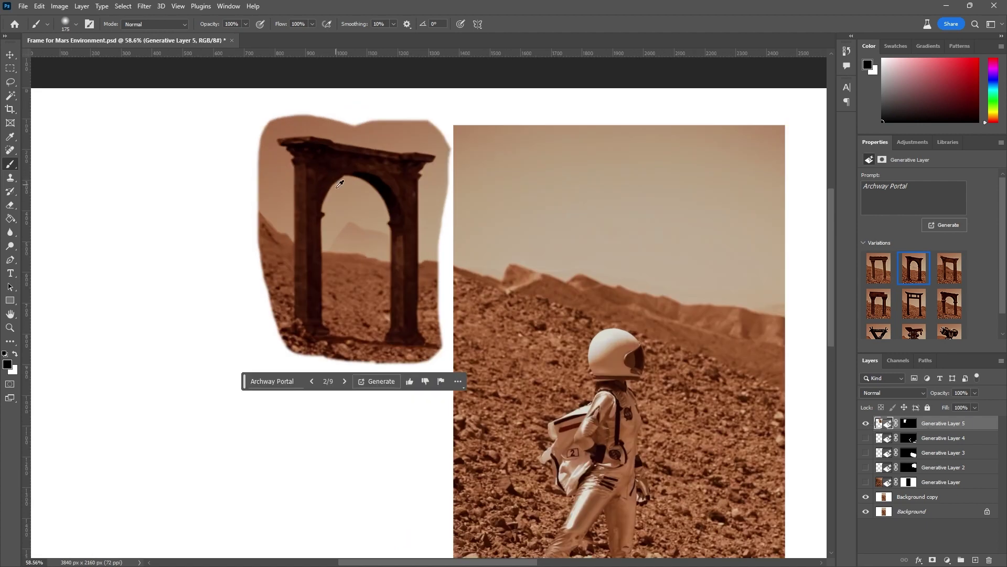
key("w")
left_click(324, 179)
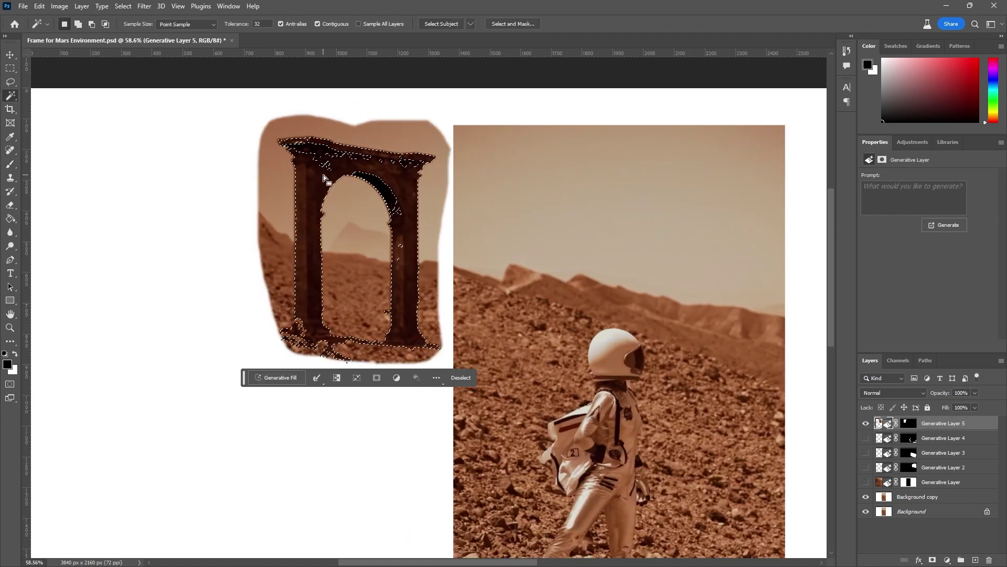
key("shift")
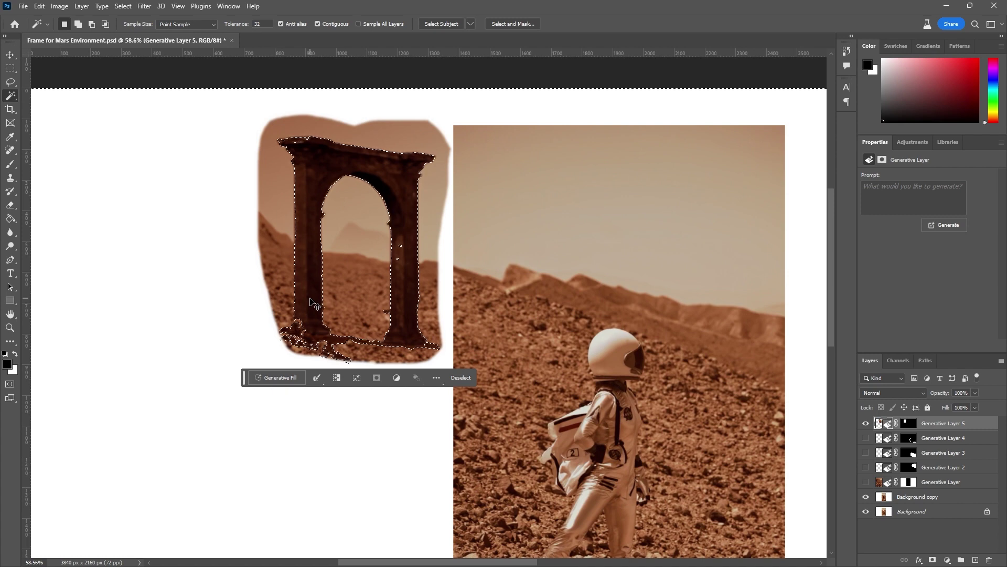
Step: Paint on Generative Layer 5's mask to blend the arch's opening and edges into the hillside
left_click(909, 423)
key("b")
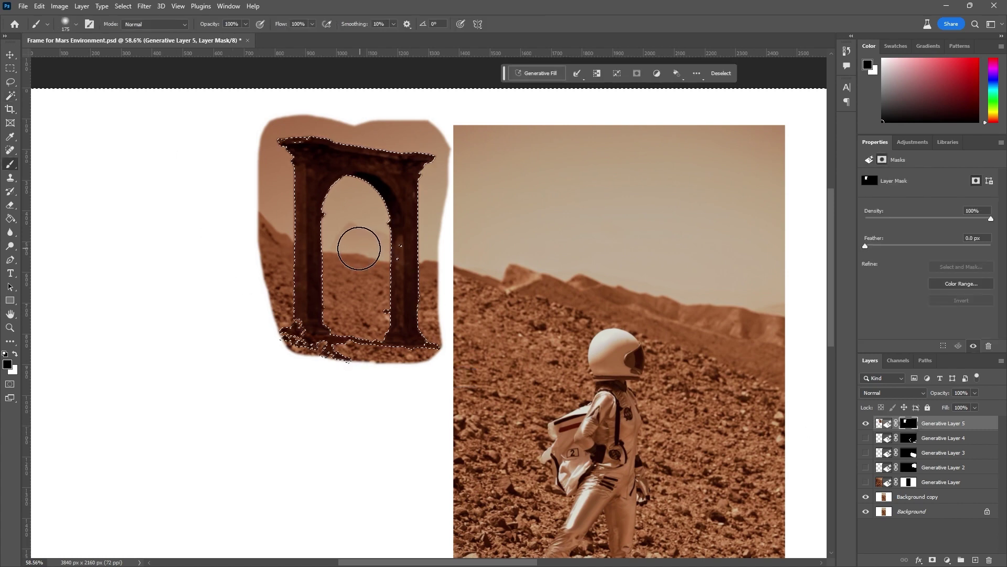
left_click(357, 257)
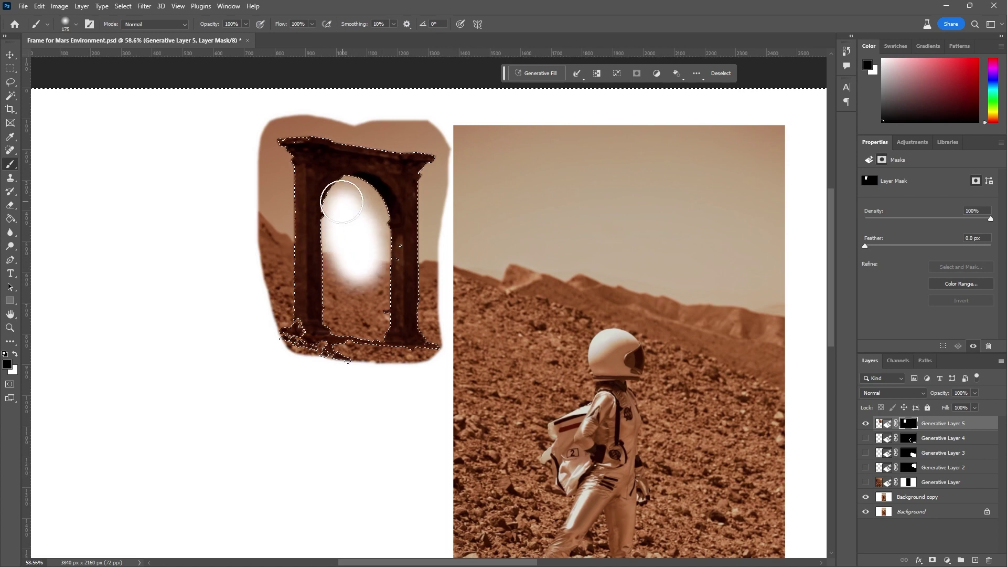
left_click_drag(338, 190, 373, 200)
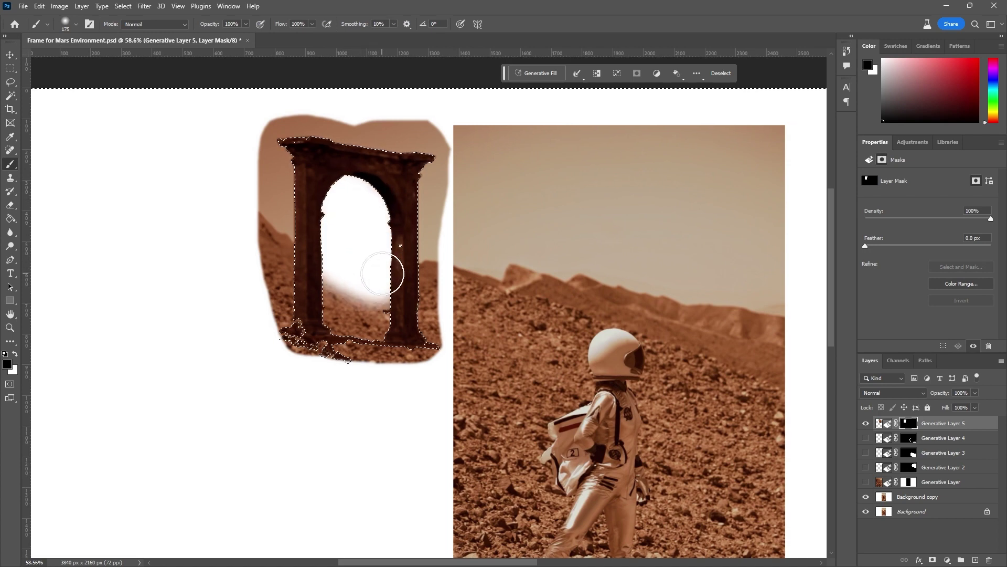
left_click_drag(423, 263, 432, 265)
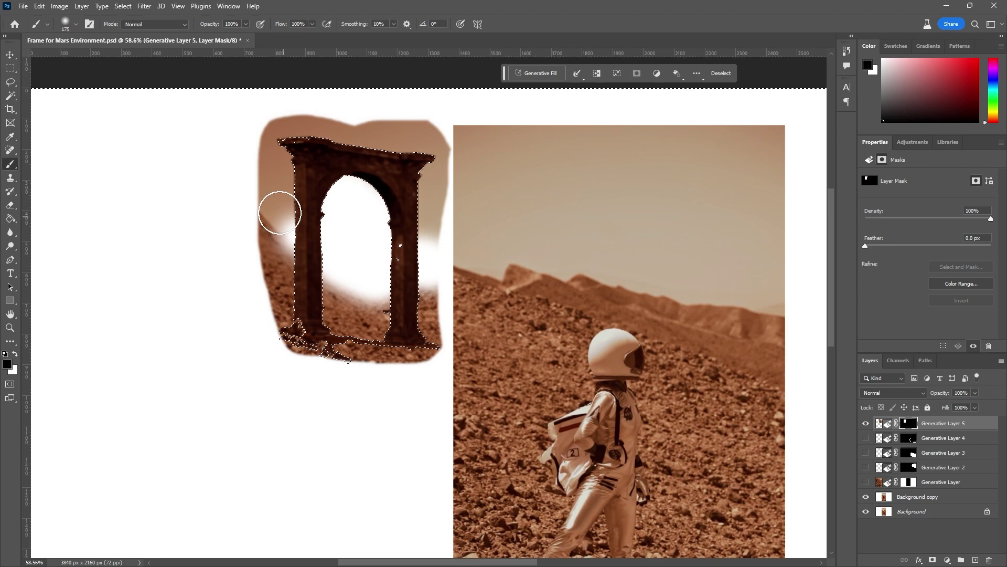
left_click_drag(280, 213, 284, 226)
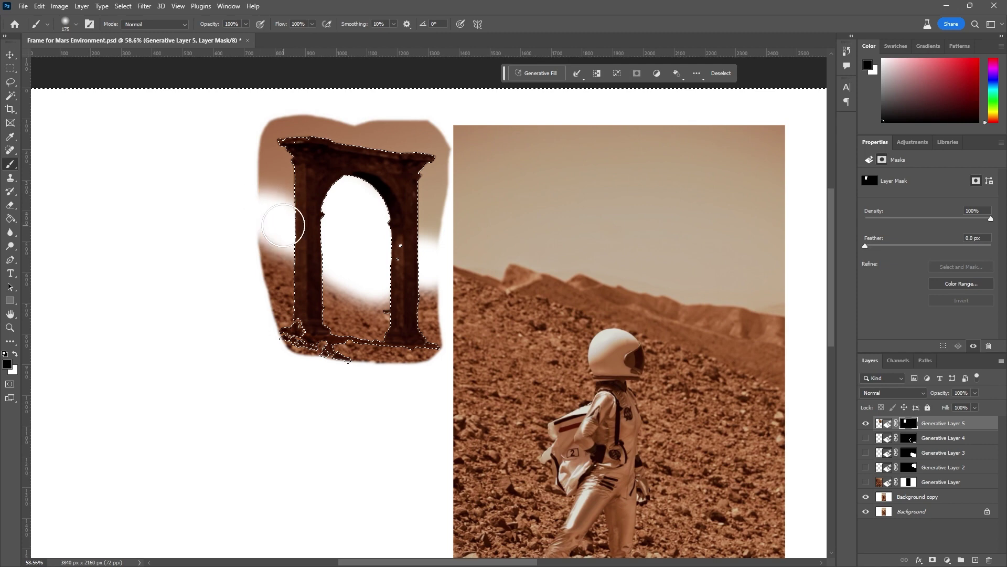
Step: Compare with the arch hidden, deselect, and turn Generative Layers 2–4 back on
left_click(867, 483)
left_click(866, 423)
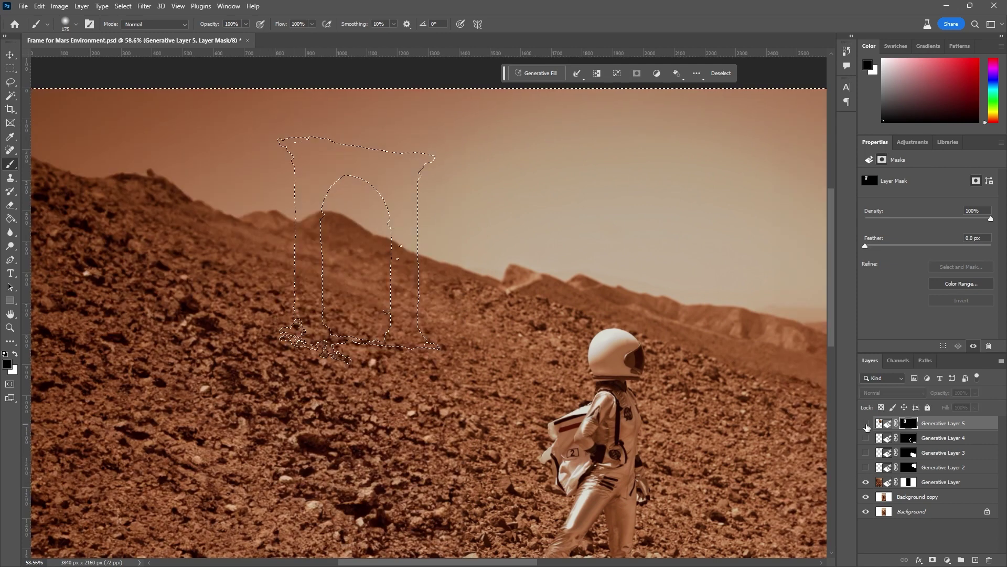
key("ctrl+d")
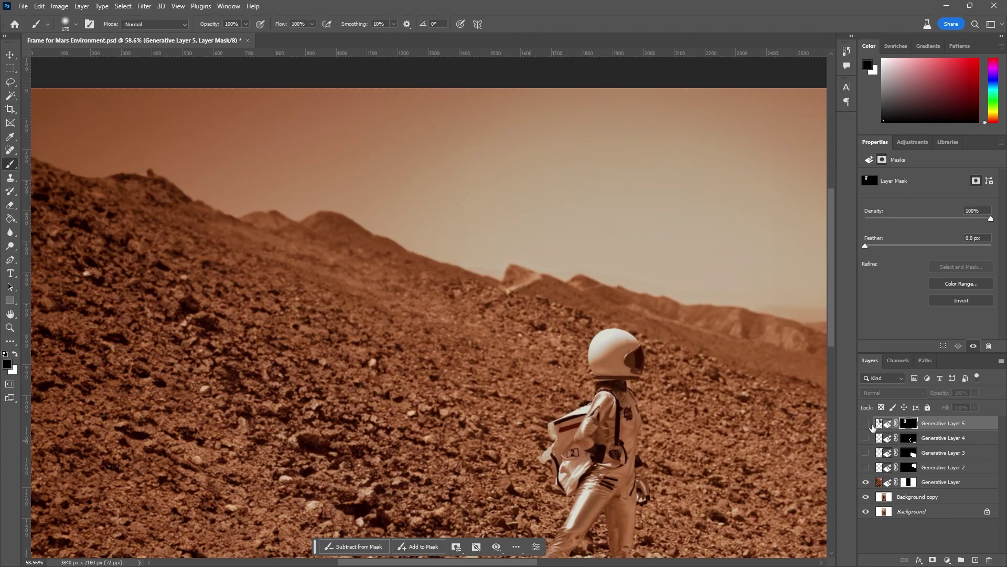
left_click(866, 423)
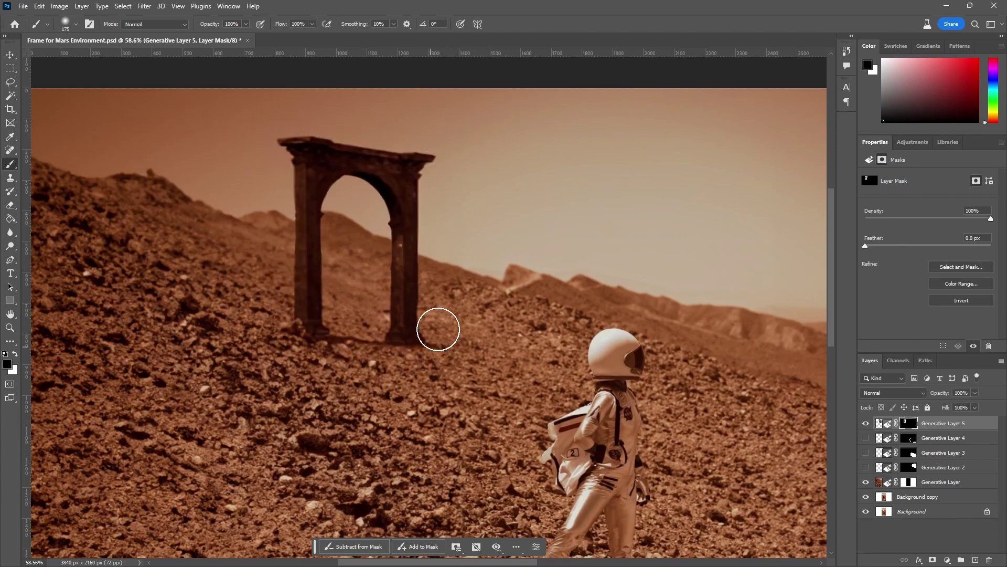
scroll(438, 329, "down", 5)
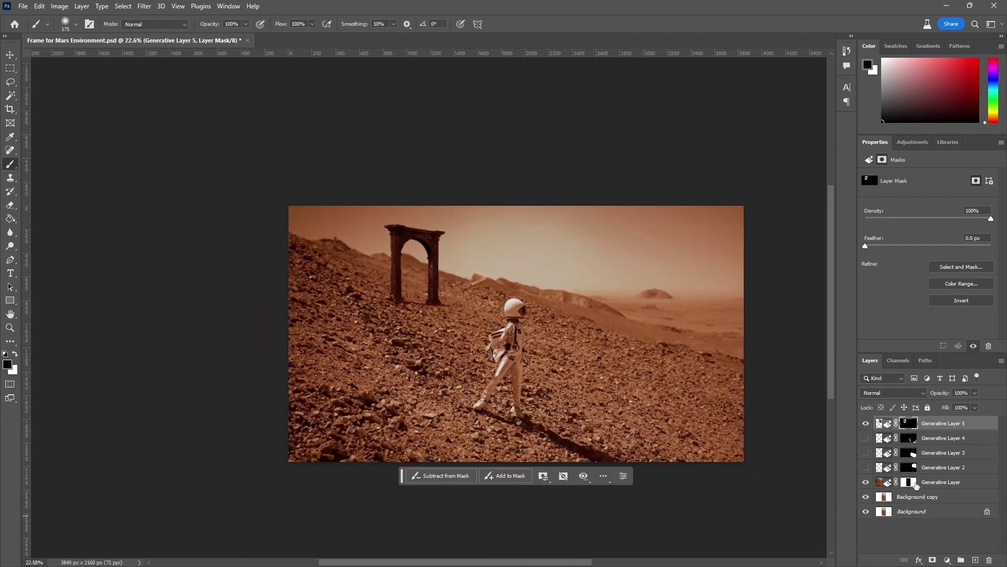
left_click_drag(867, 439, 867, 468)
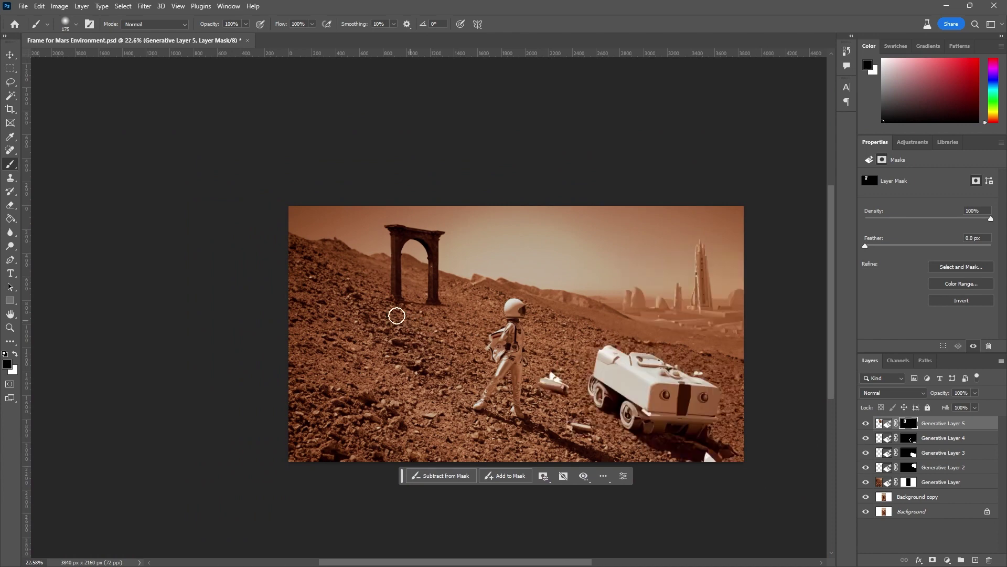
Step: Lasso the ground left of the astronaut and generate 'Futurisitc Martian Tech Sci-fi' there
left_click(10, 82)
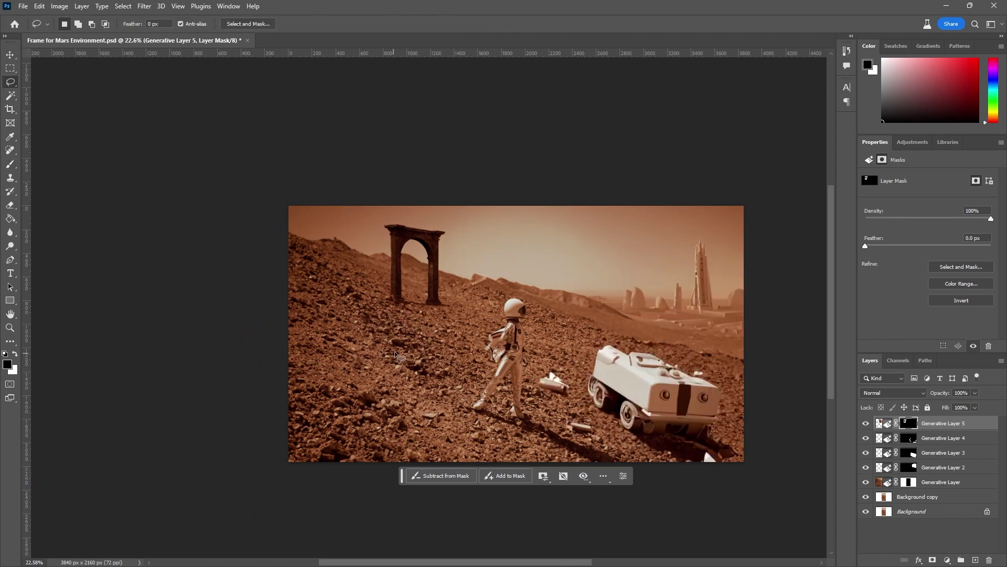
mouse_move(409, 342)
left_mouse_down()
mouse_move(367, 321)
mouse_move(329, 326)
left_mouse_up()
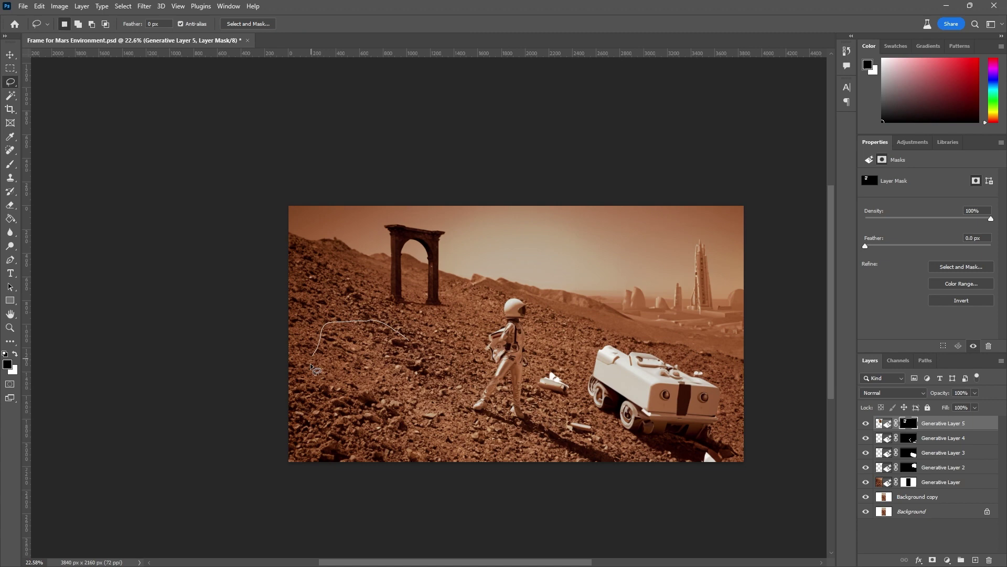
mouse_move(312, 366)
left_mouse_down()
mouse_move(341, 408)
mouse_move(419, 411)
mouse_move(426, 362)
mouse_move(416, 350)
left_mouse_up()
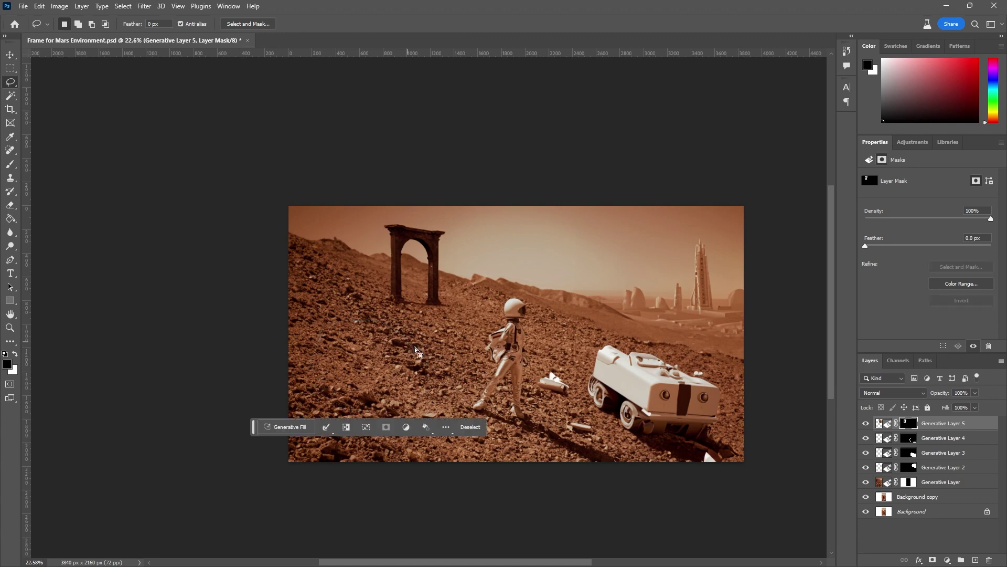
left_click(286, 426)
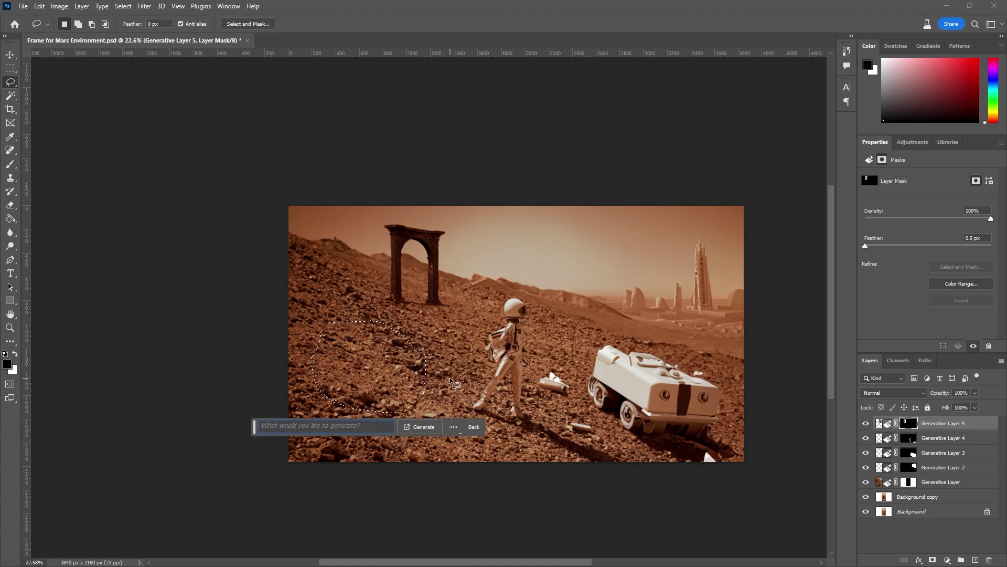
type("Futurisitc ")
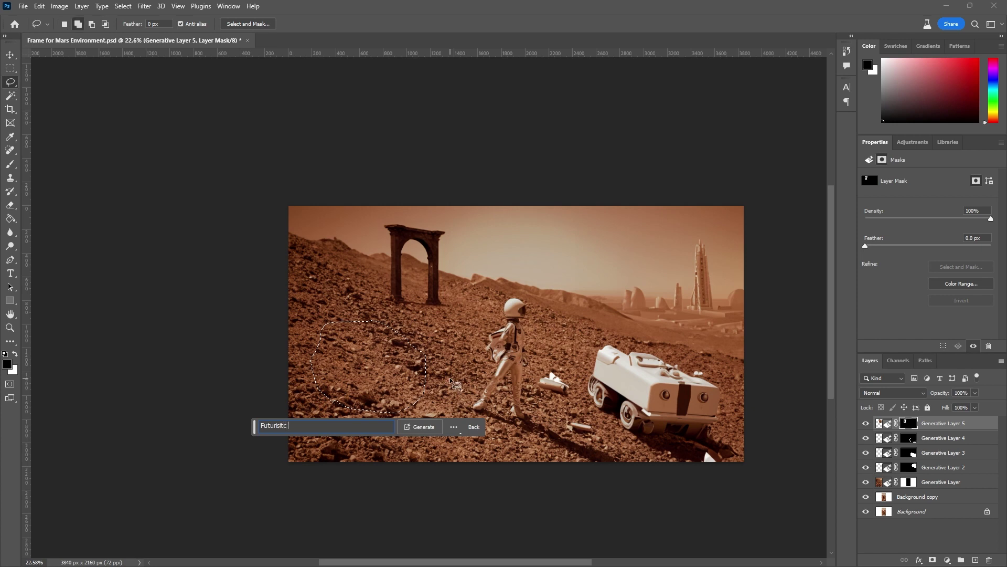
type("Martian Tech ")
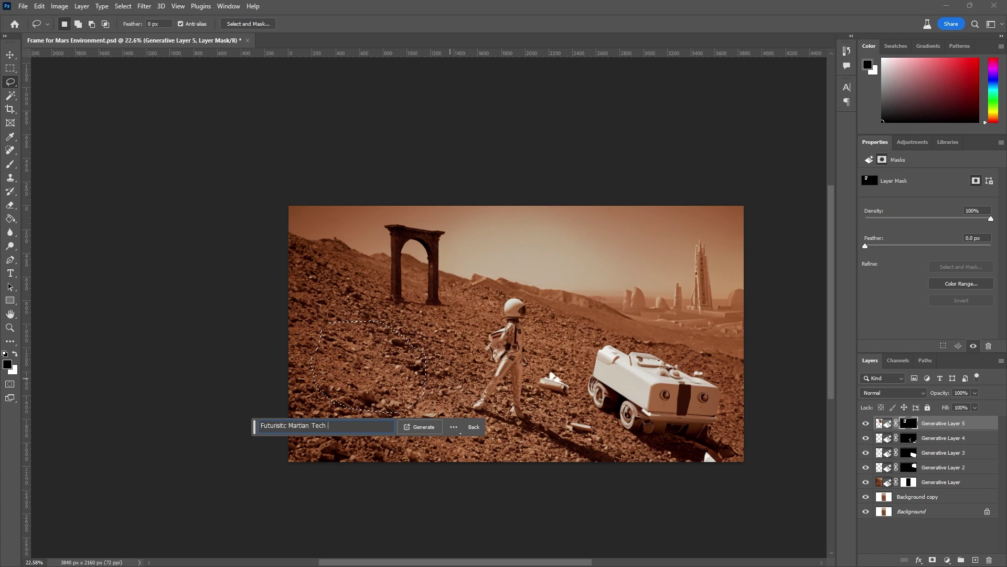
type("Sci-fi")
left_click(429, 429)
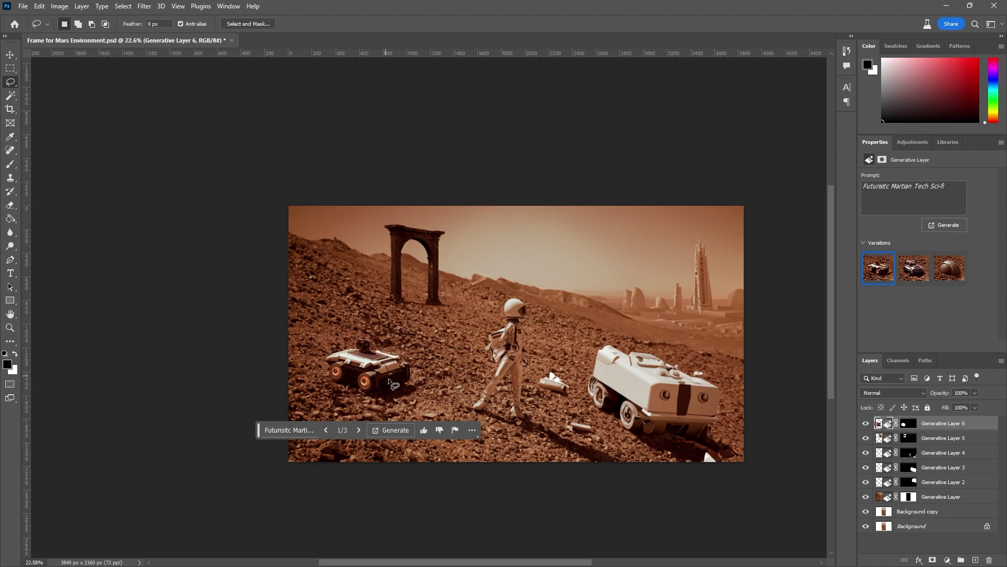
Step: Compare against the original photo, then hide the Background and Background copy layers
left_click(888, 545)
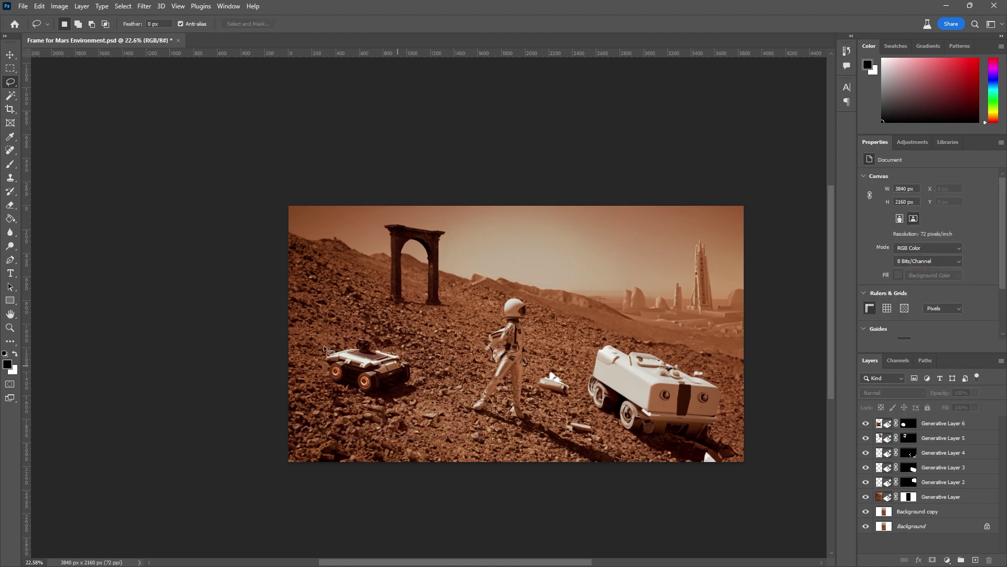
scroll(504, 358, "up", 1)
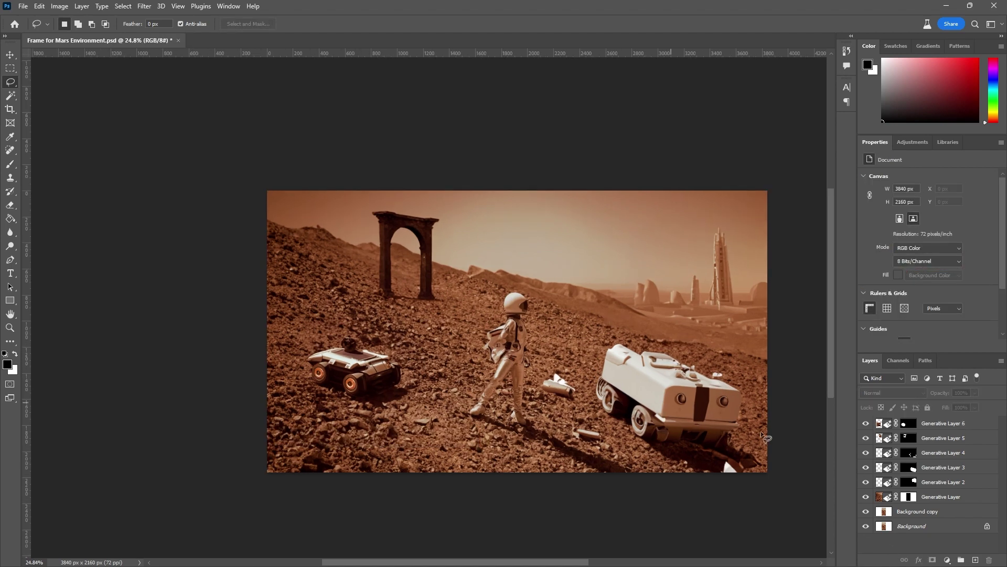
left_click(866, 512, "alt")
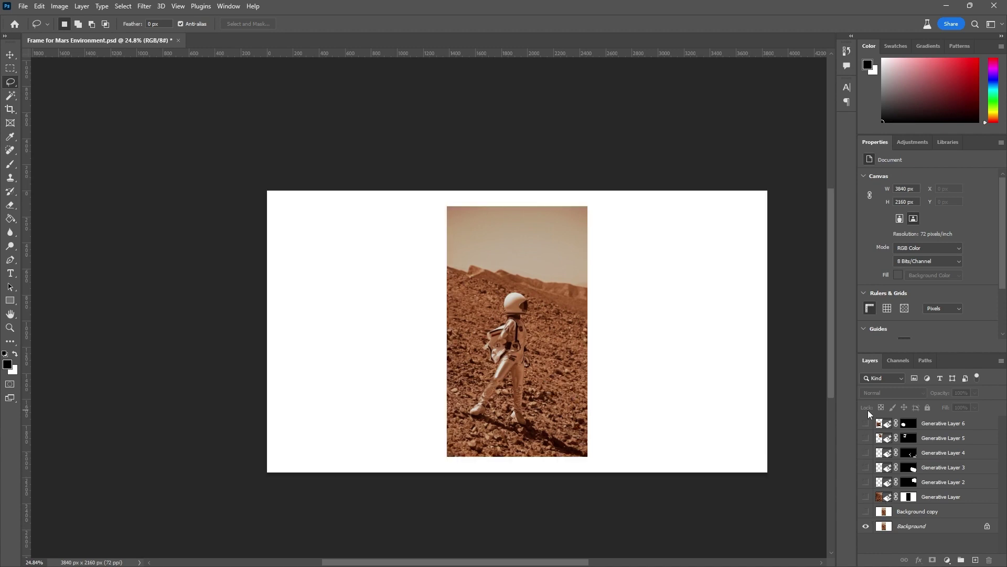
left_click(867, 512, "alt")
left_click_drag(867, 512, 865, 526)
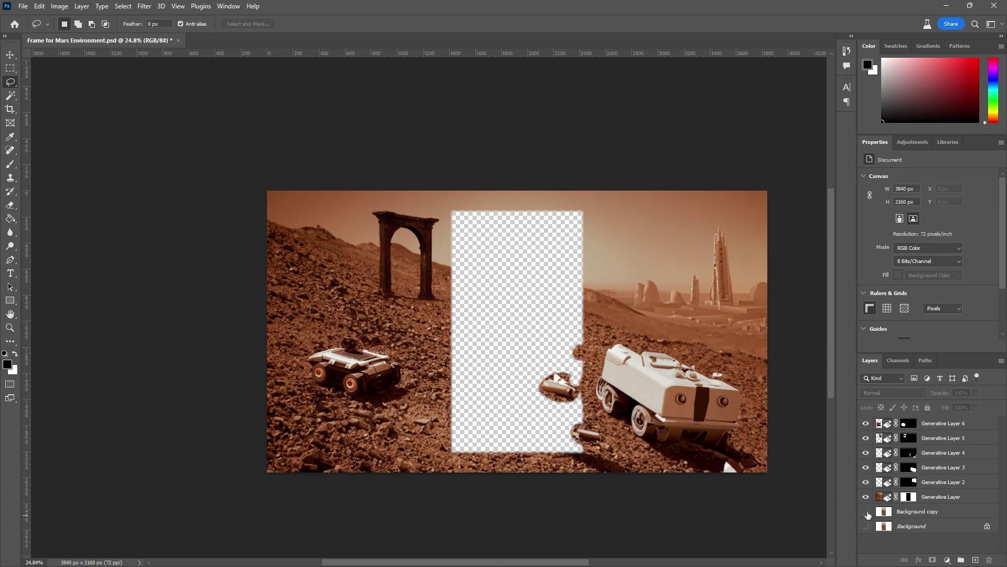
Step: Save As 'Mars AI Environment.psd', accepting the Maximize Compatibility prompt
left_click(26, 6)
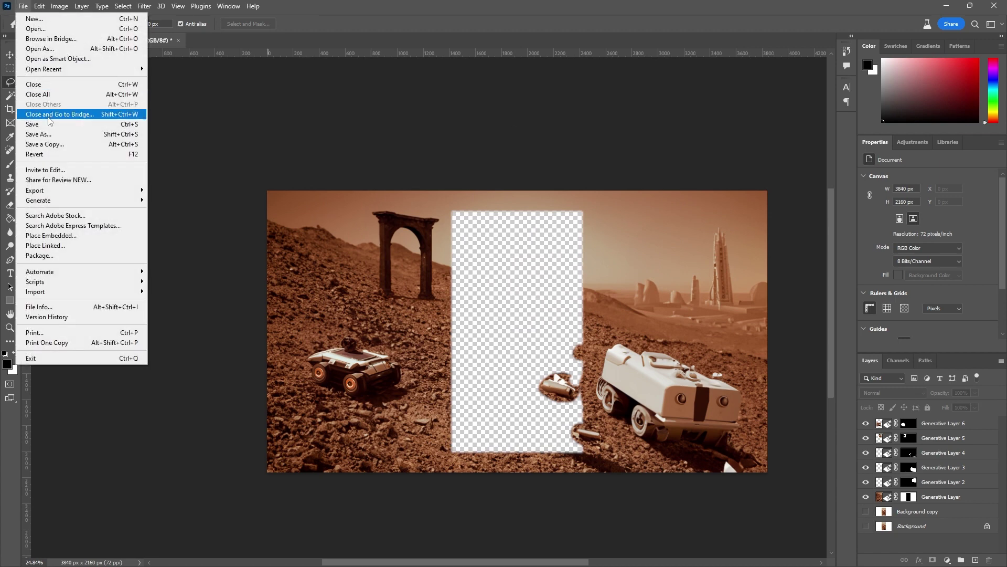
left_click(48, 137)
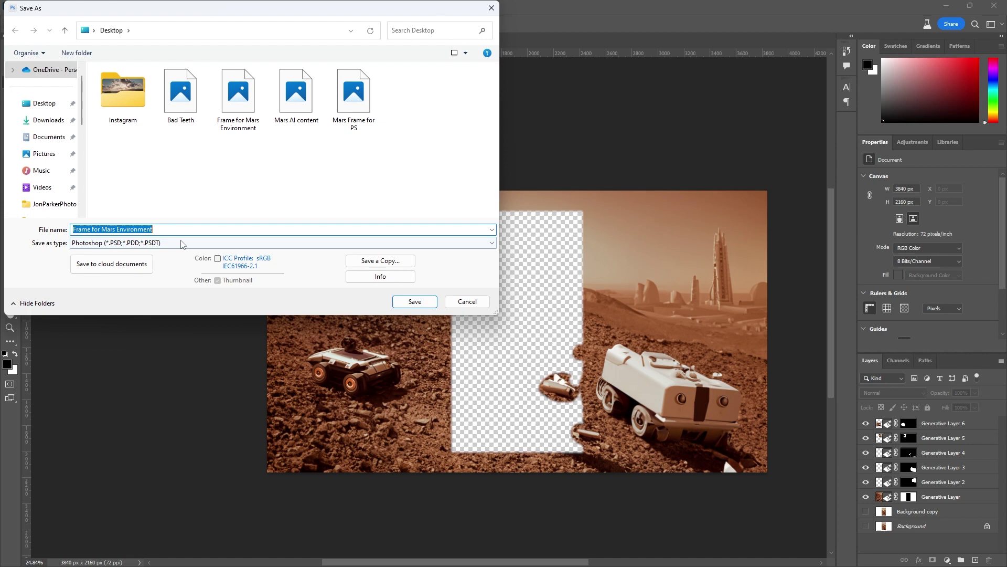
type("Mars ")
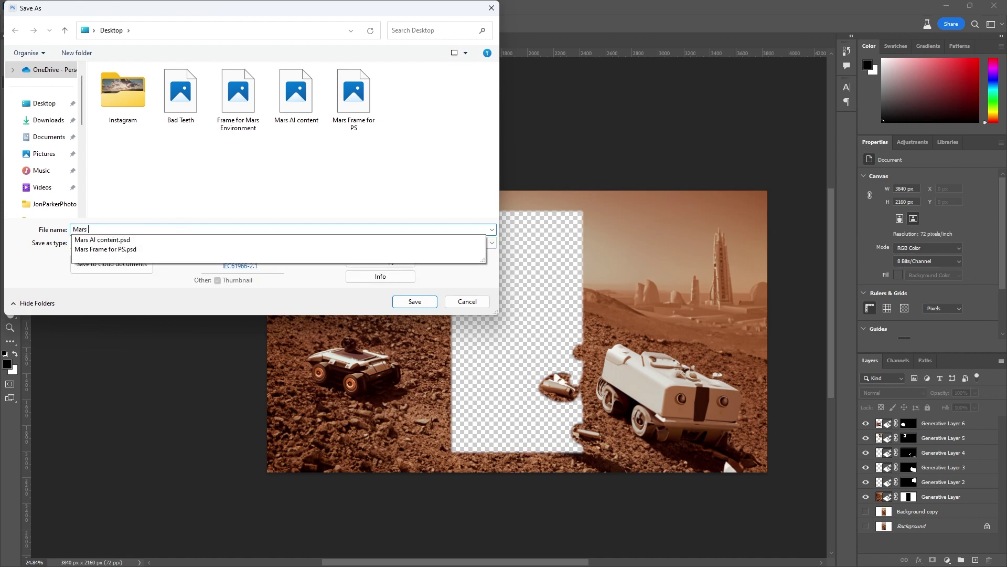
type("AI Environment")
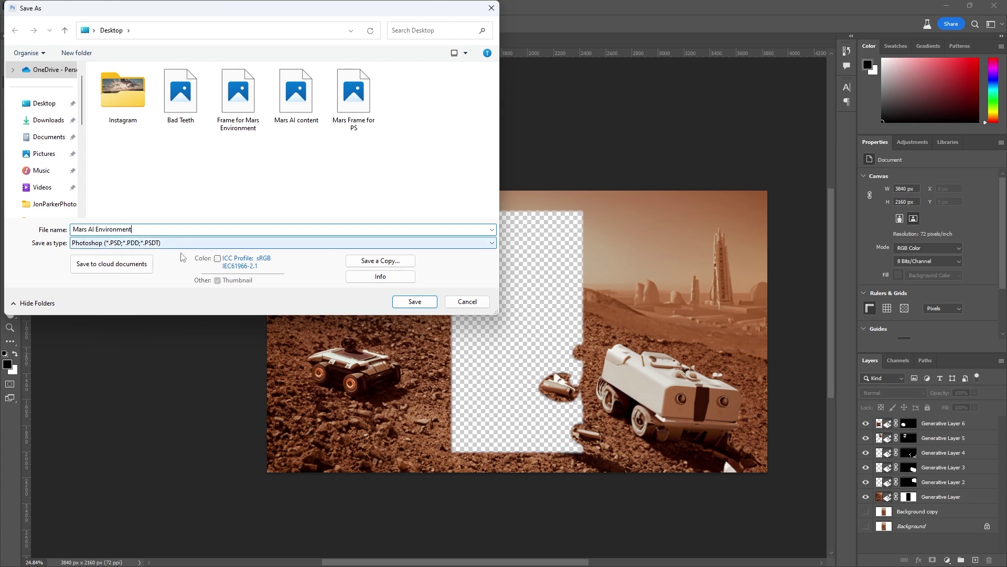
left_click(414, 302)
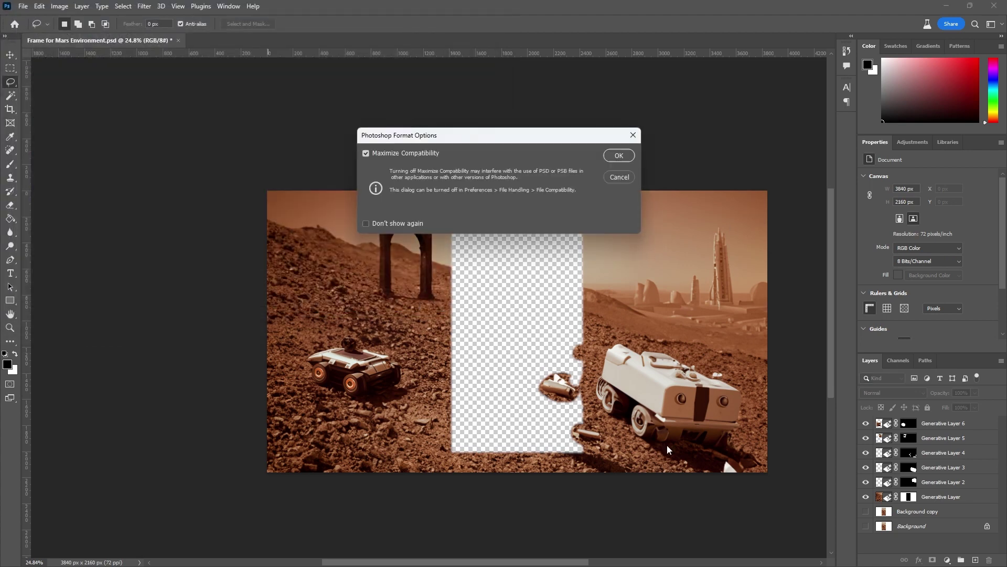
left_click(619, 156)
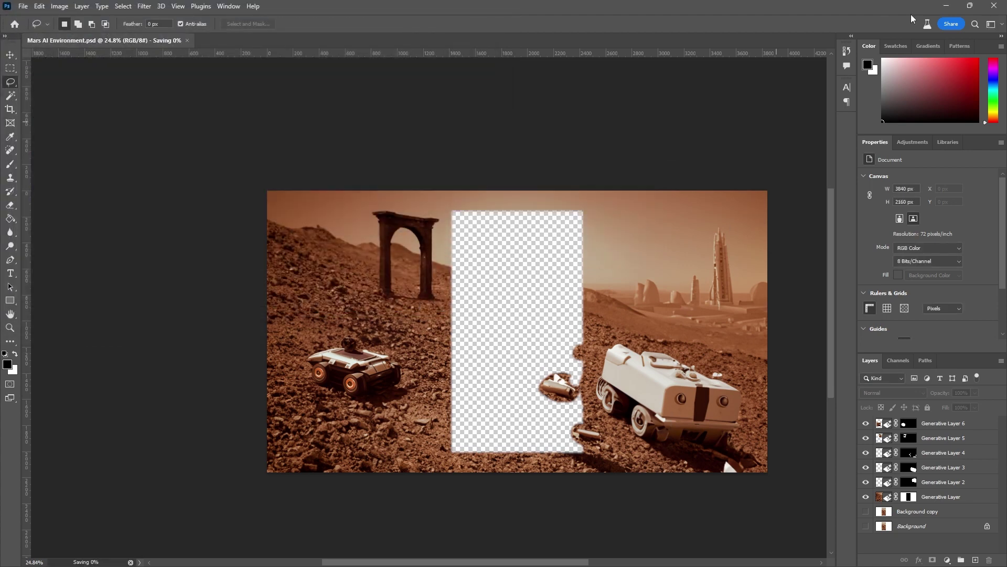
Step: Switch to After Effects and import Mars AI Environment.psd from the Desktop as Merged Layers footage
left_click(946, 6)
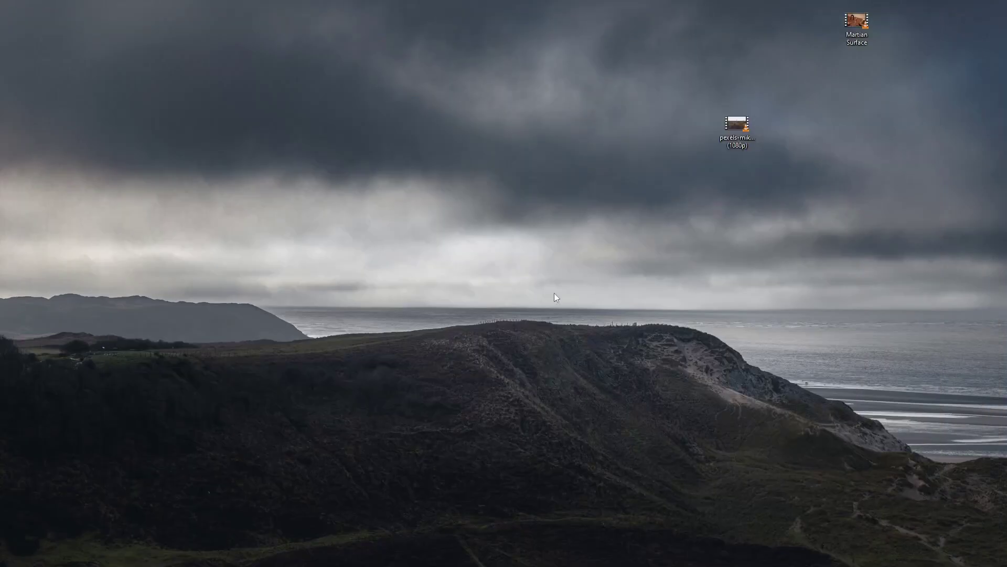
left_click(665, 555)
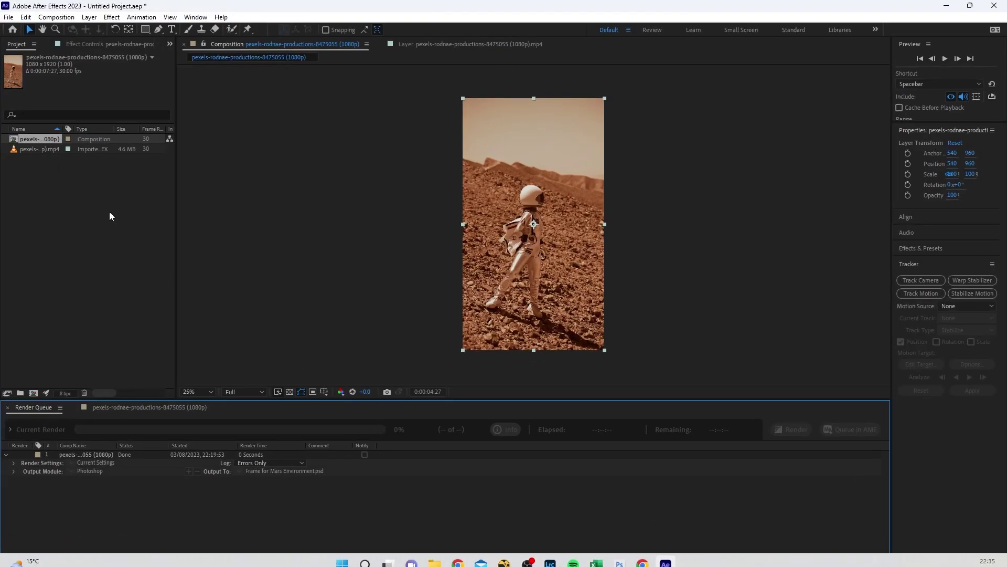
left_click(55, 203)
double_click(57, 203)
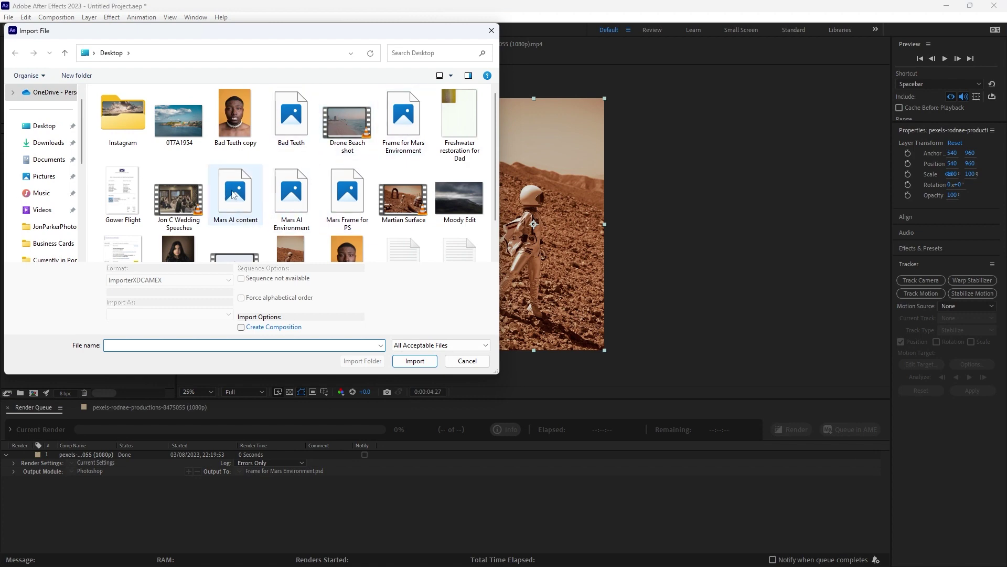
left_click(236, 193)
left_click(291, 195)
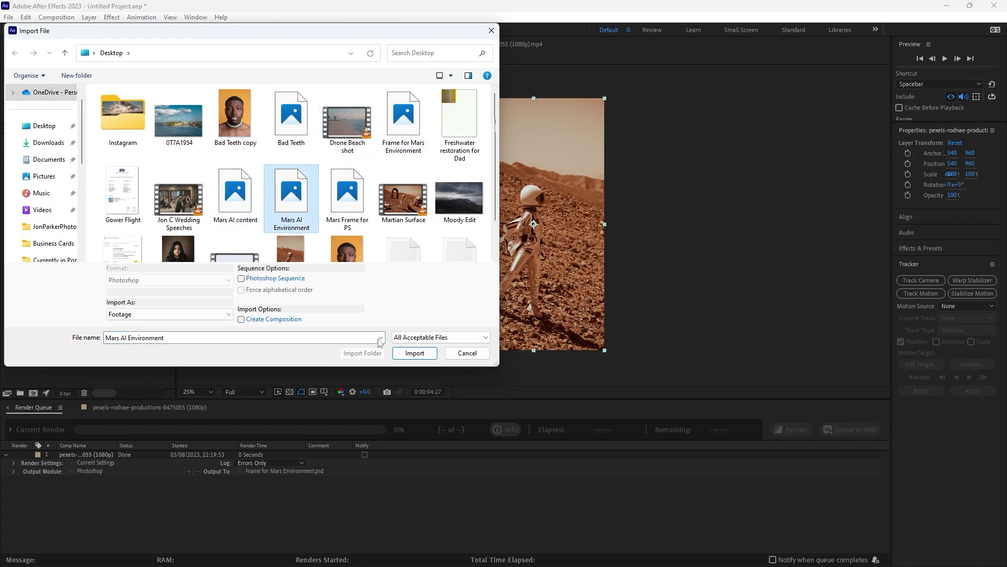
left_click(414, 353)
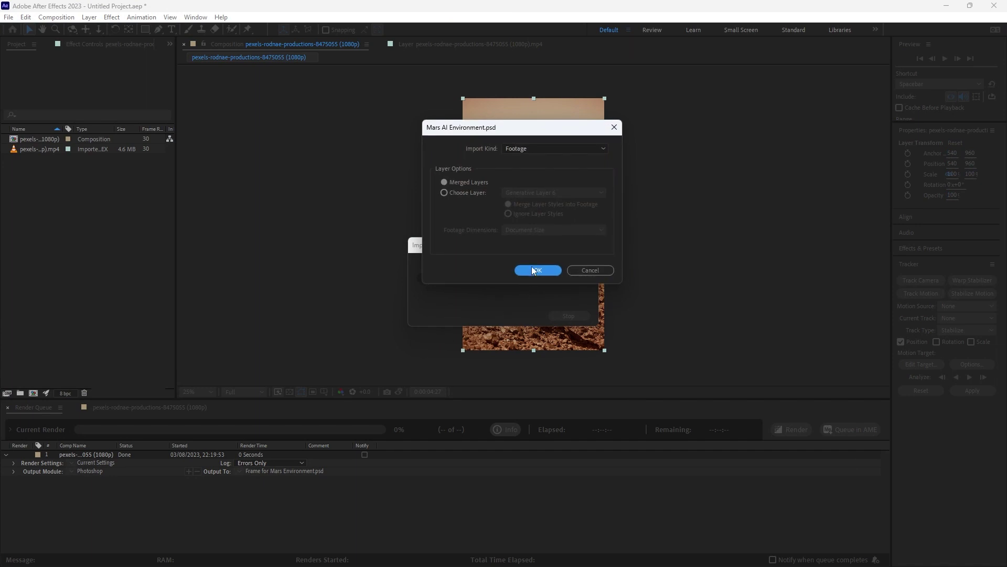
left_click(537, 270)
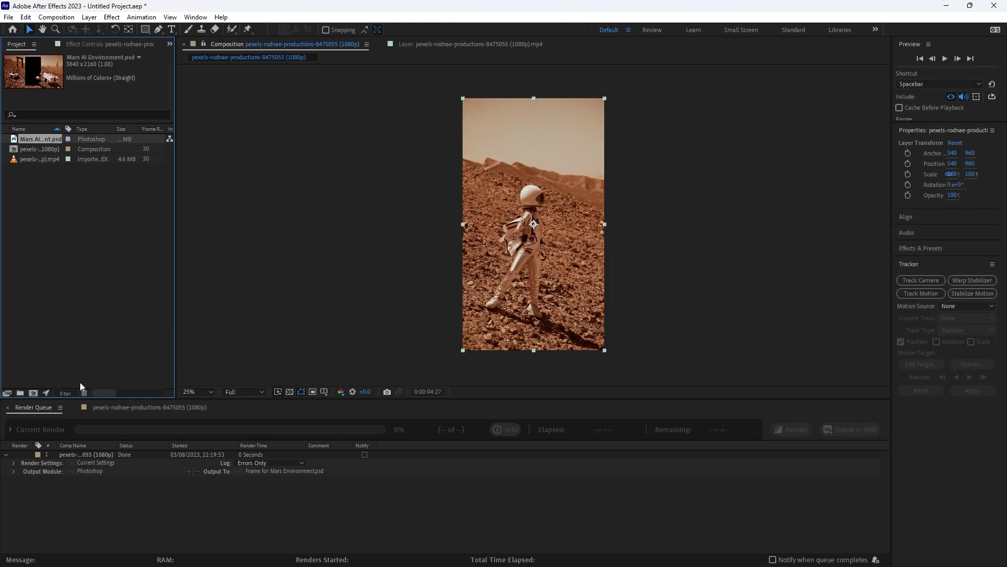
Step: Set the composition to 3840 x 2160 and rename it 'mars Environment' in Composition Settings
left_click(117, 408)
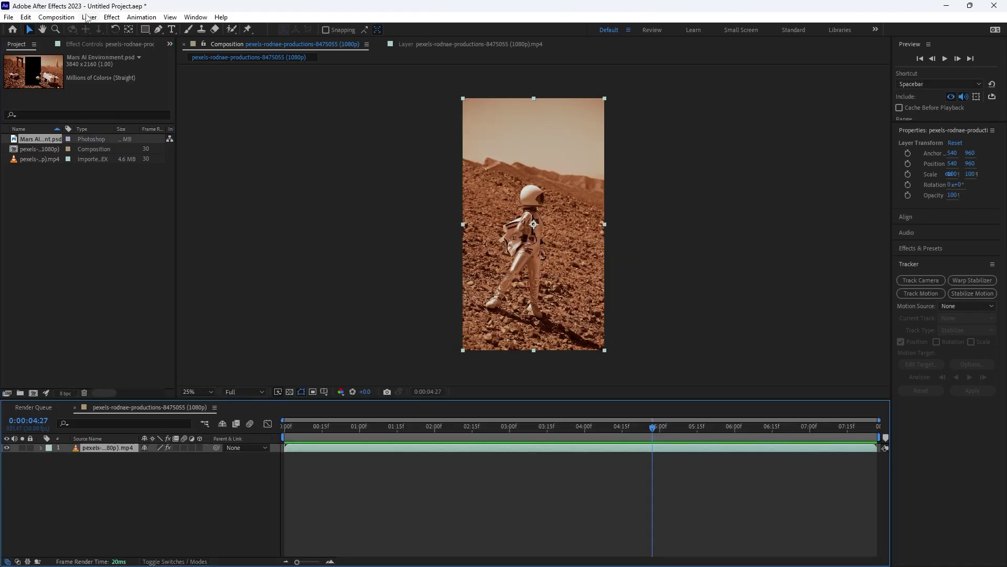
left_click(56, 17)
left_click(85, 45)
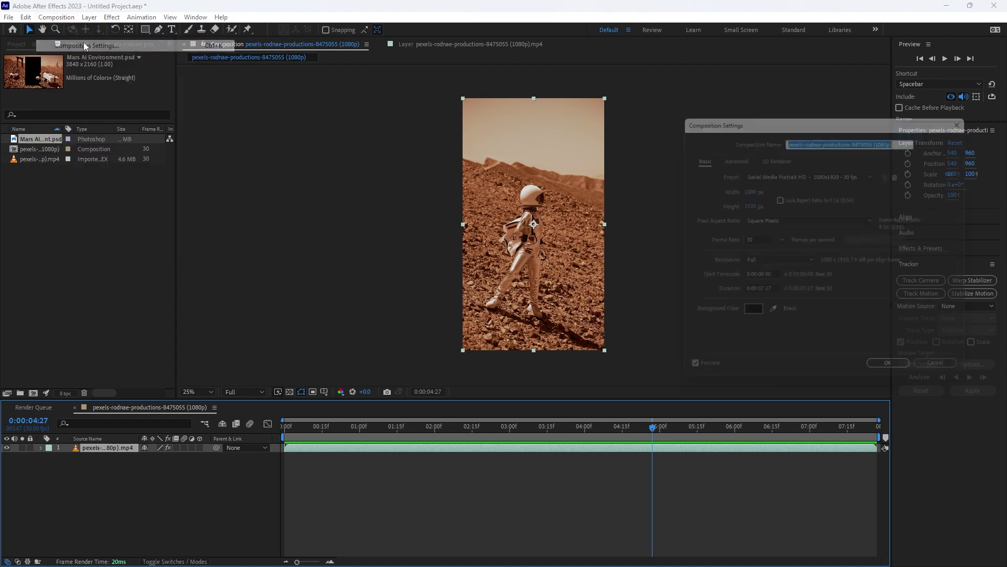
left_click(747, 188)
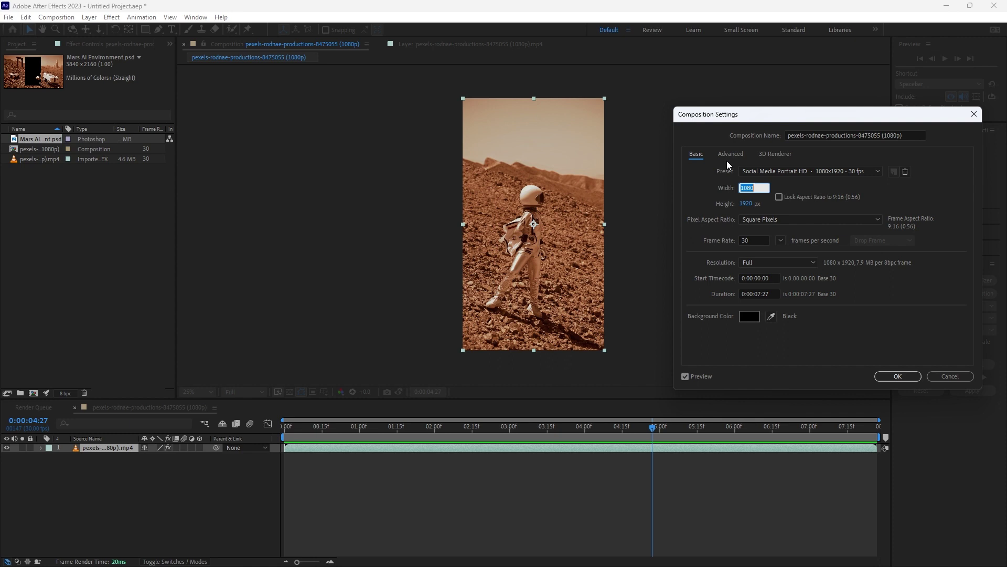
type("3840")
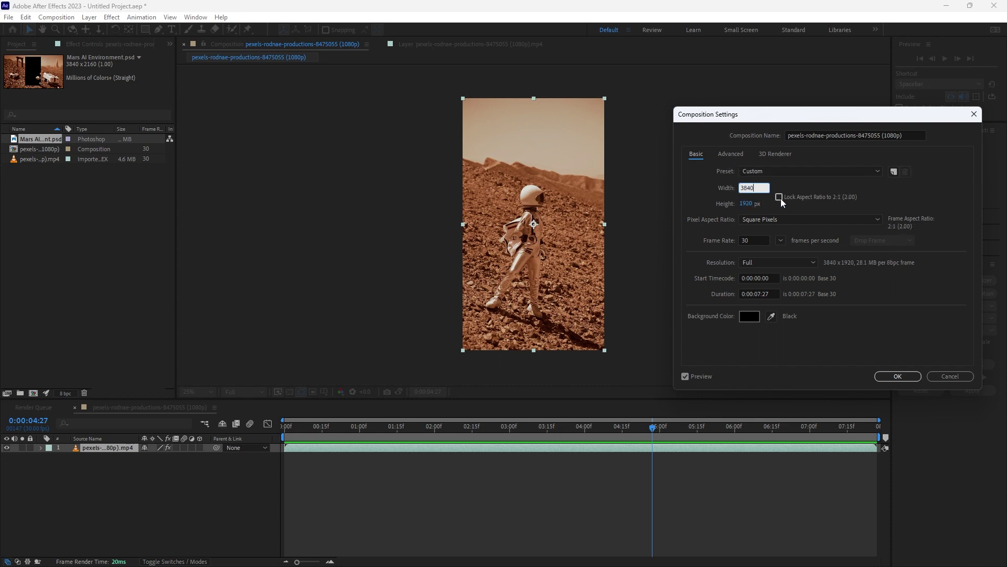
key("Tab")
type("2160")
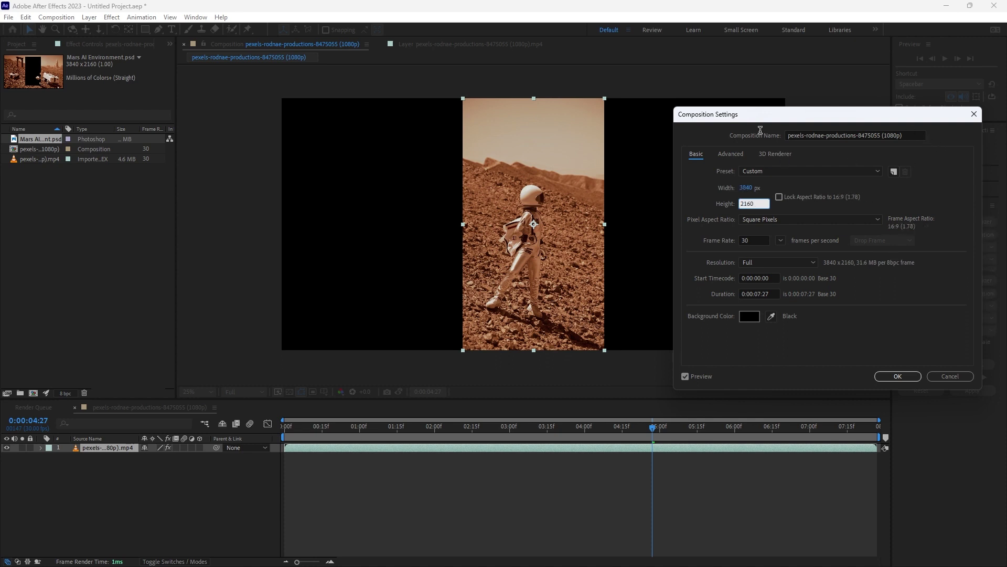
left_click(895, 136)
type("mars Environment")
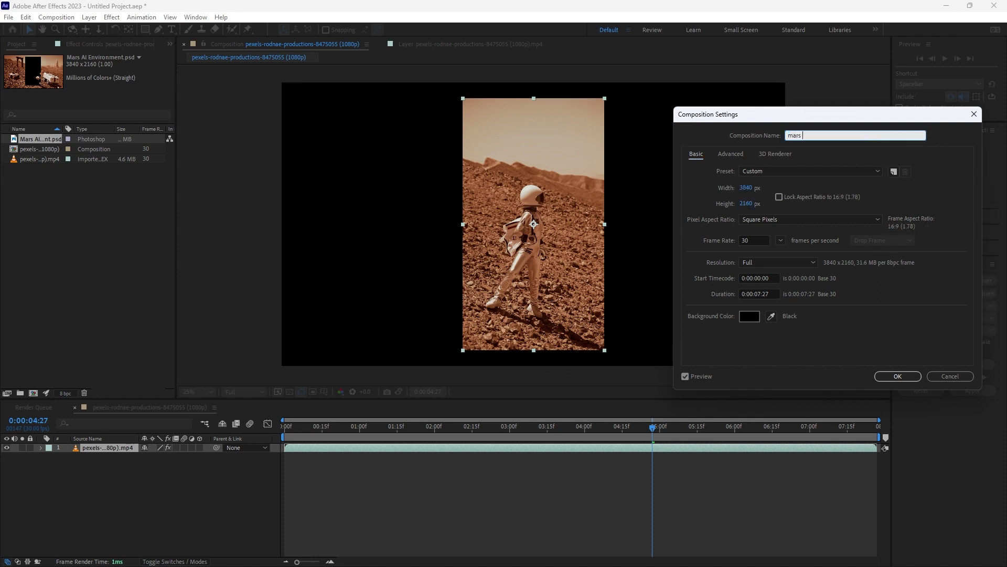
left_click(897, 376)
Step: Add the Mars AI Environment image as the top layer and scrub to check the scene
left_click(36, 156)
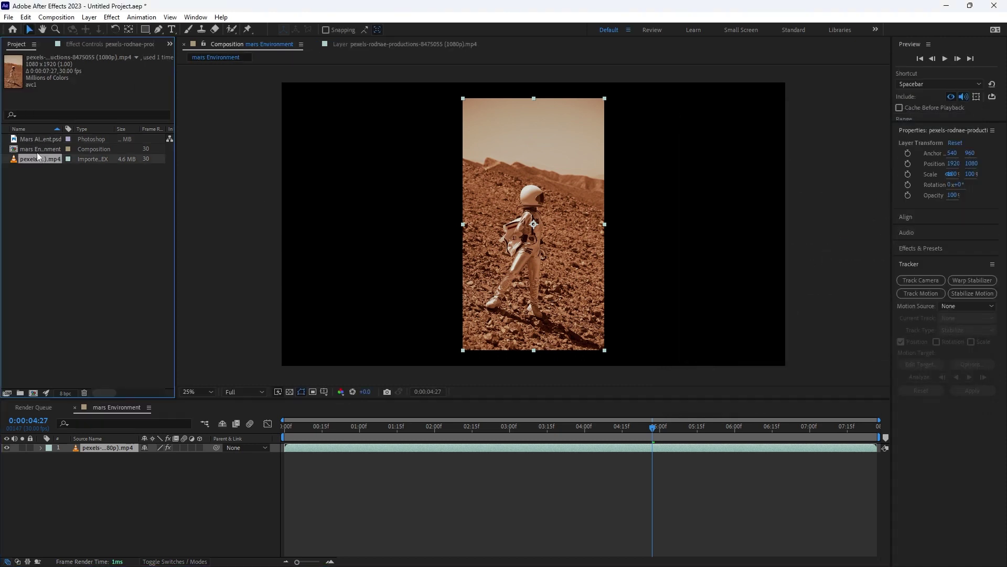
left_click(38, 149)
left_click(39, 137)
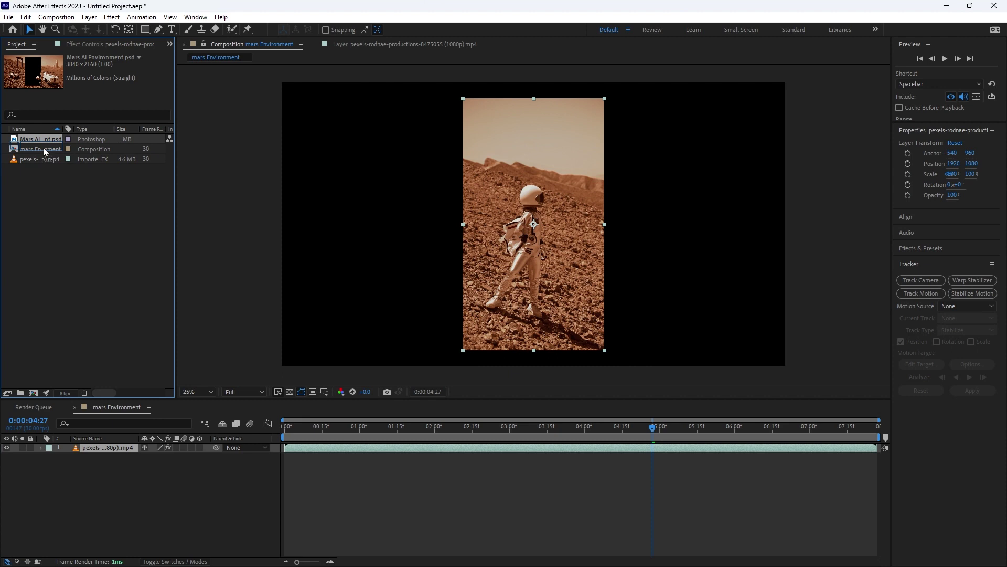
left_click_drag(113, 442, 138, 448)
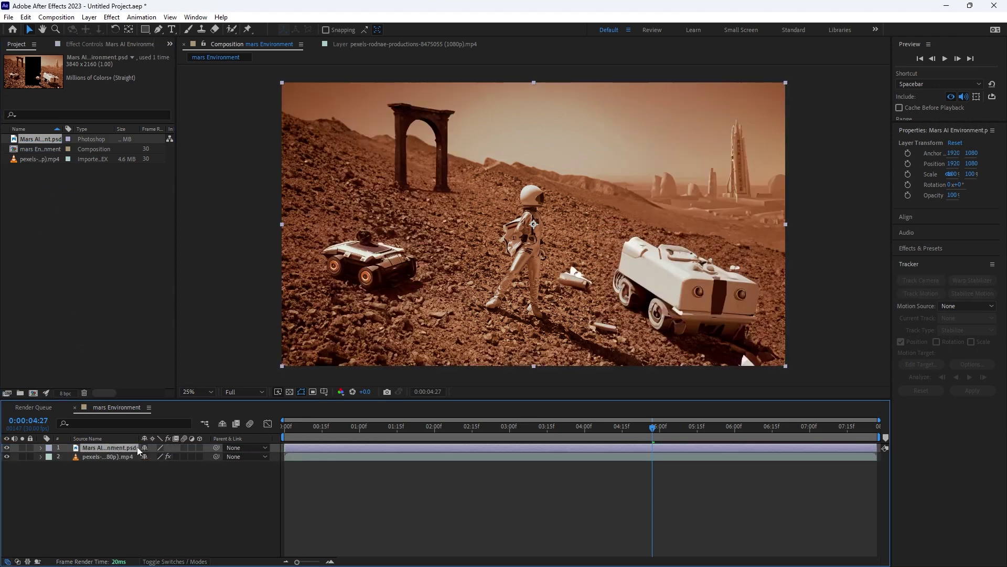
left_click_drag(316, 427, 667, 429)
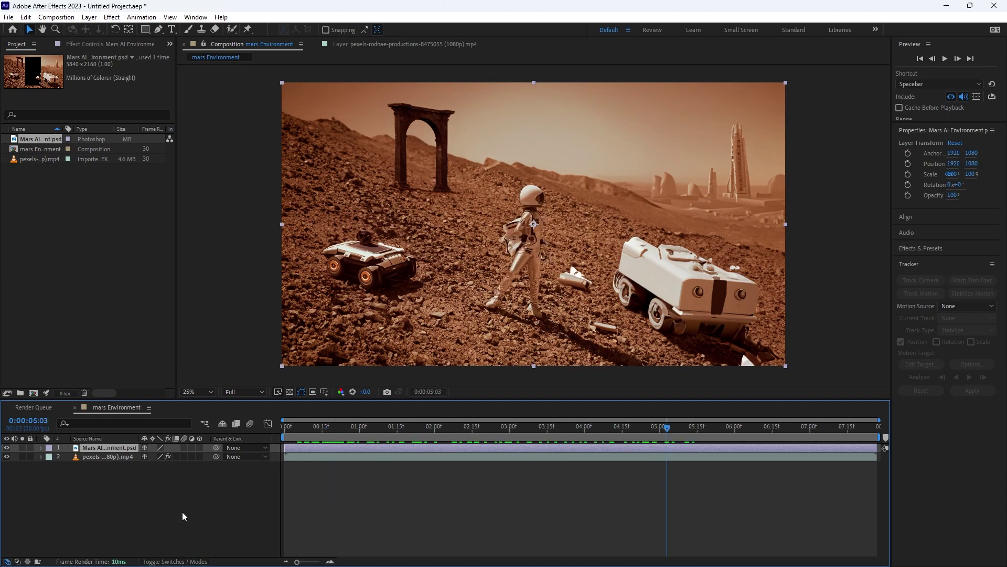
Step: Pre-compose both layers into a new composition named 'Mars'
left_click_drag(153, 497, 108, 442)
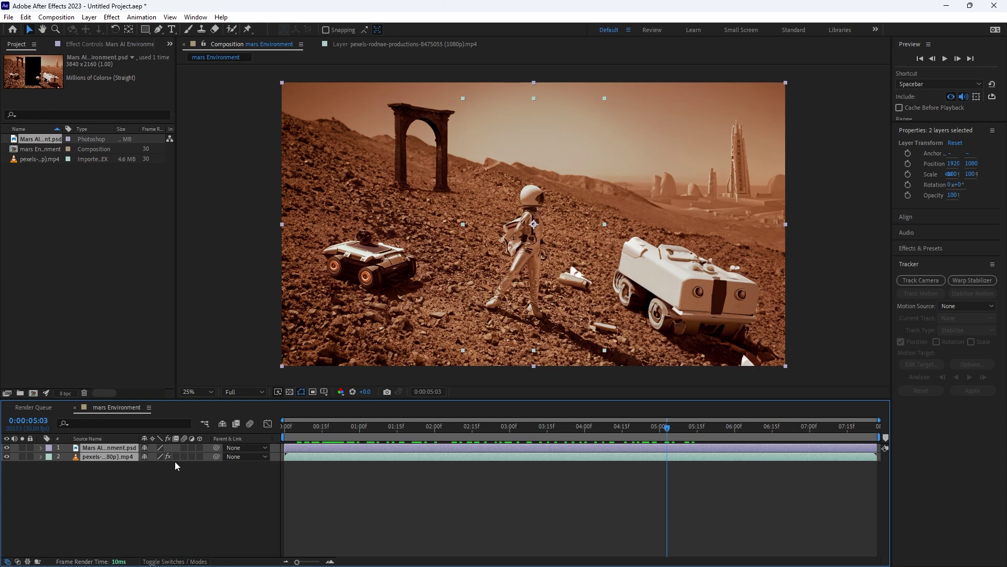
key("ctrl+shift+c")
type("Mars")
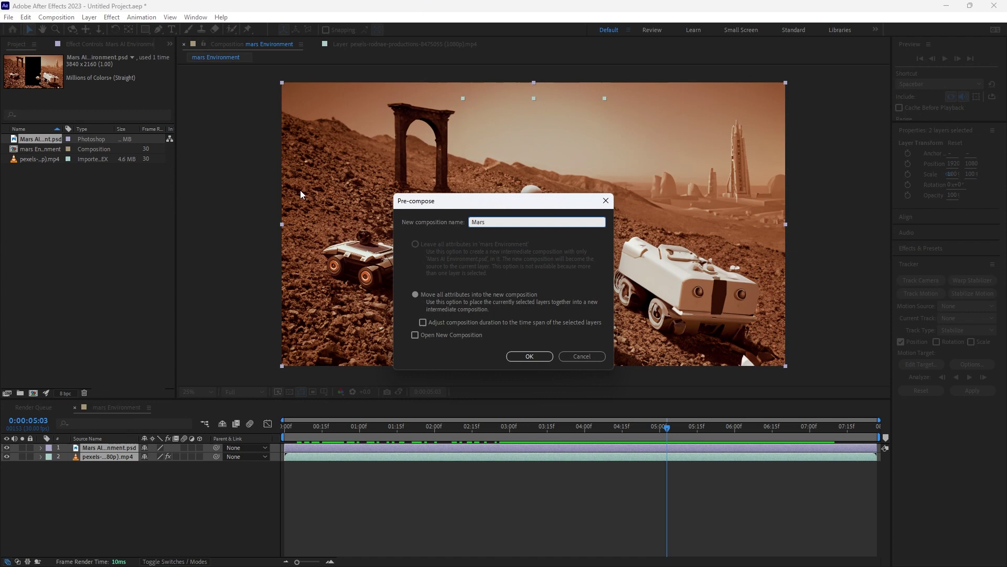
left_click(537, 357)
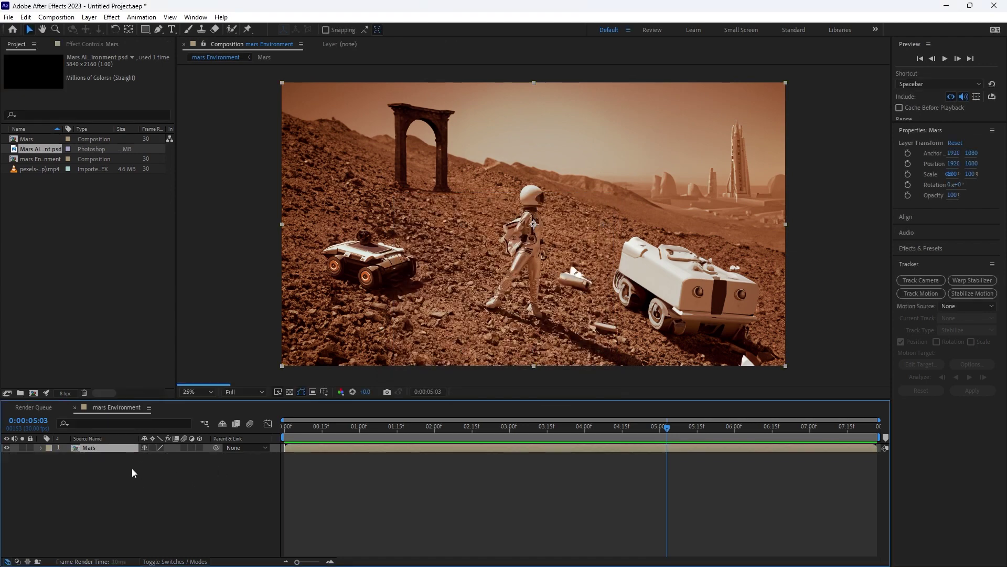
Step: Add the expression wiggle(1,10) to the Mars layer's Position
key("p")
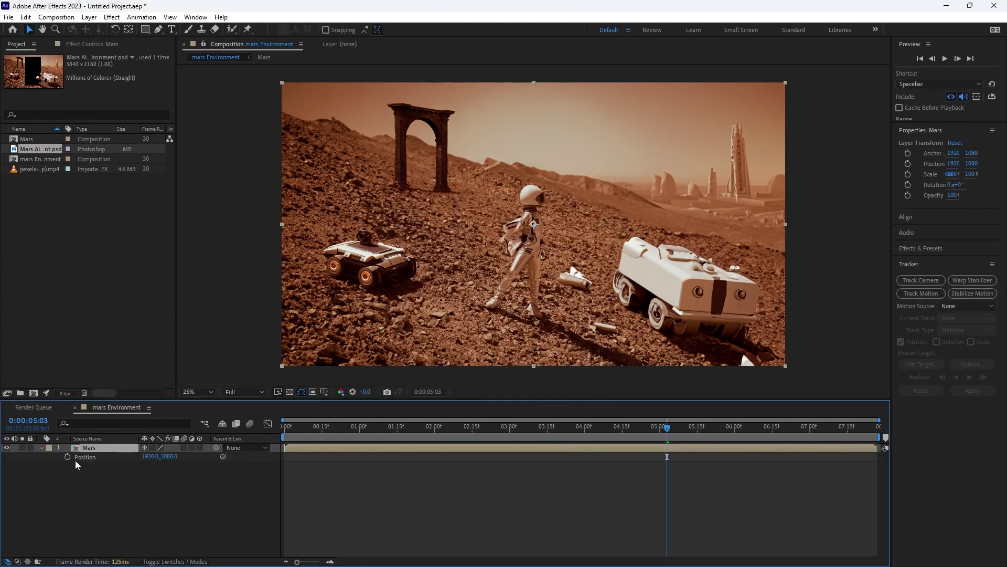
left_click(67, 457, "alt")
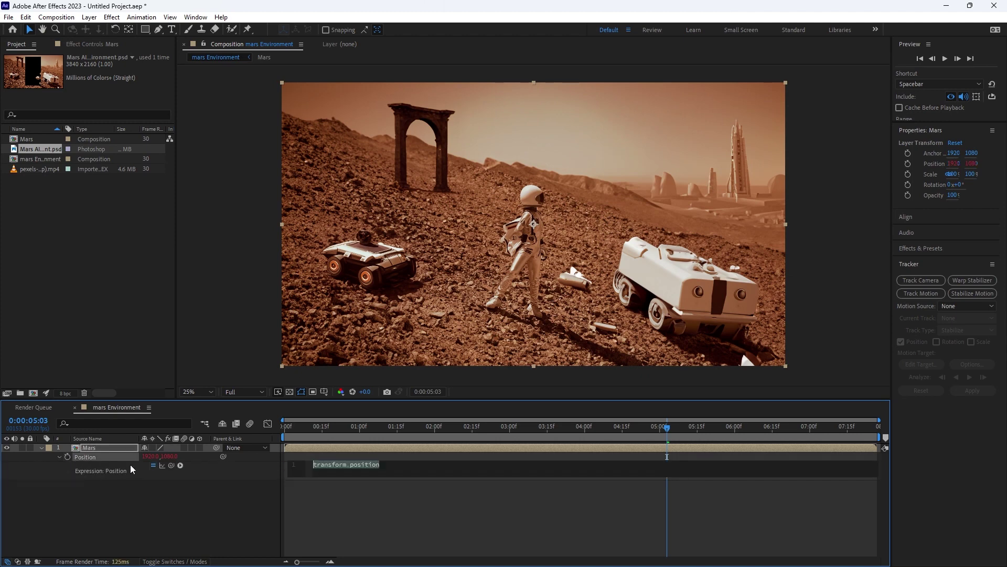
type("wiggle(1,10")
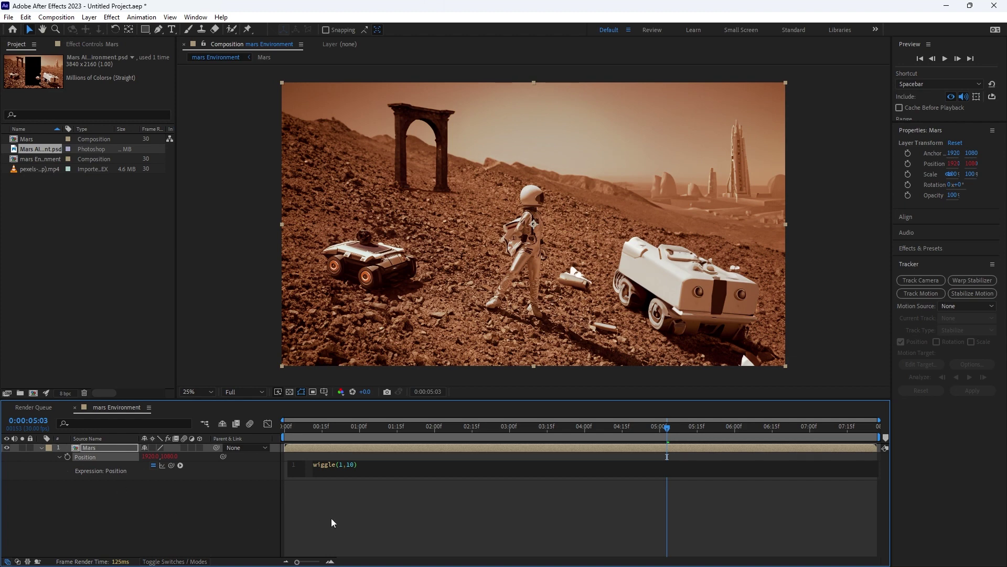
left_click(332, 523)
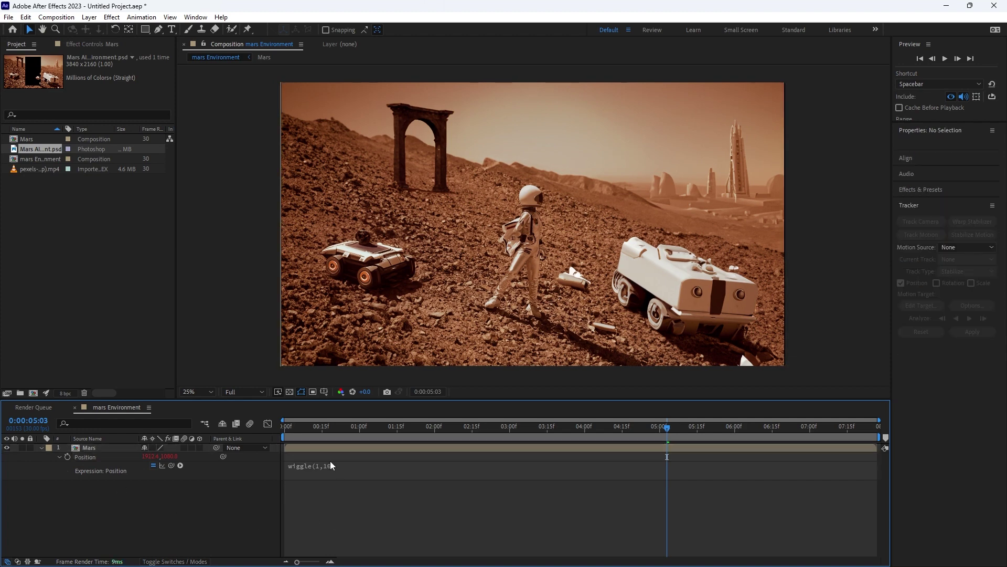
Step: Preview the camera-shake from around 0:00:02:07
left_click_drag(310, 428, 451, 435)
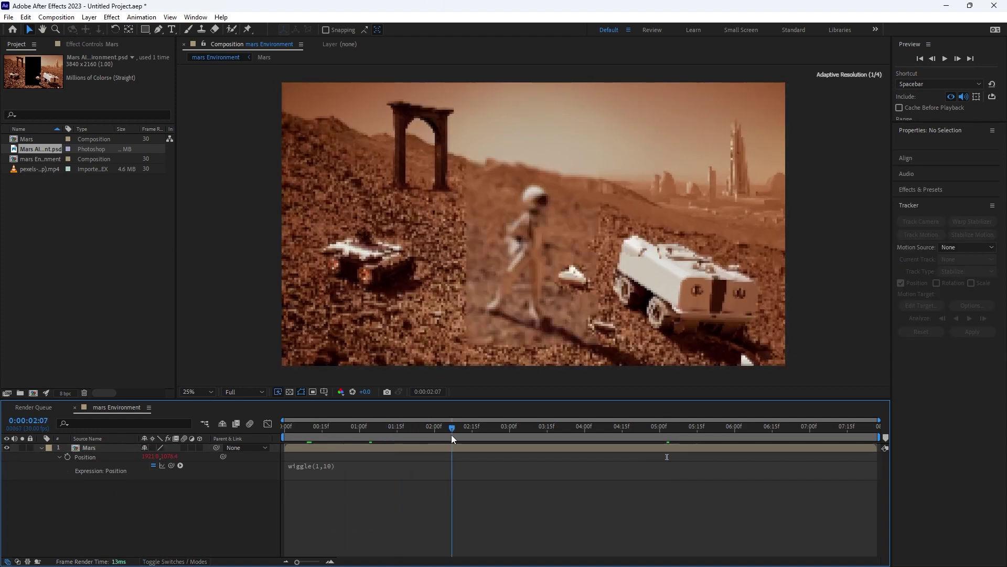
key("space")
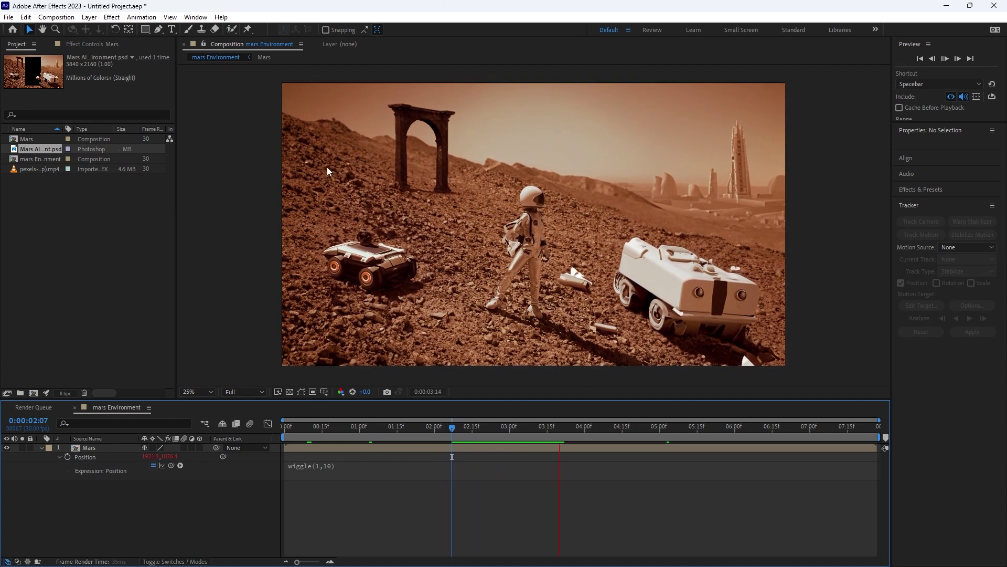
left_click(463, 430)
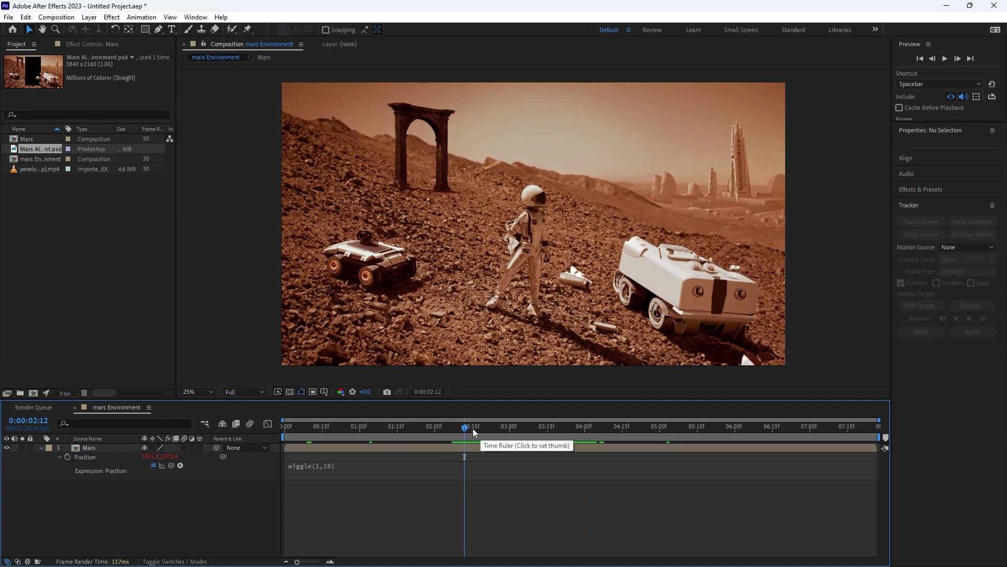
key("space")
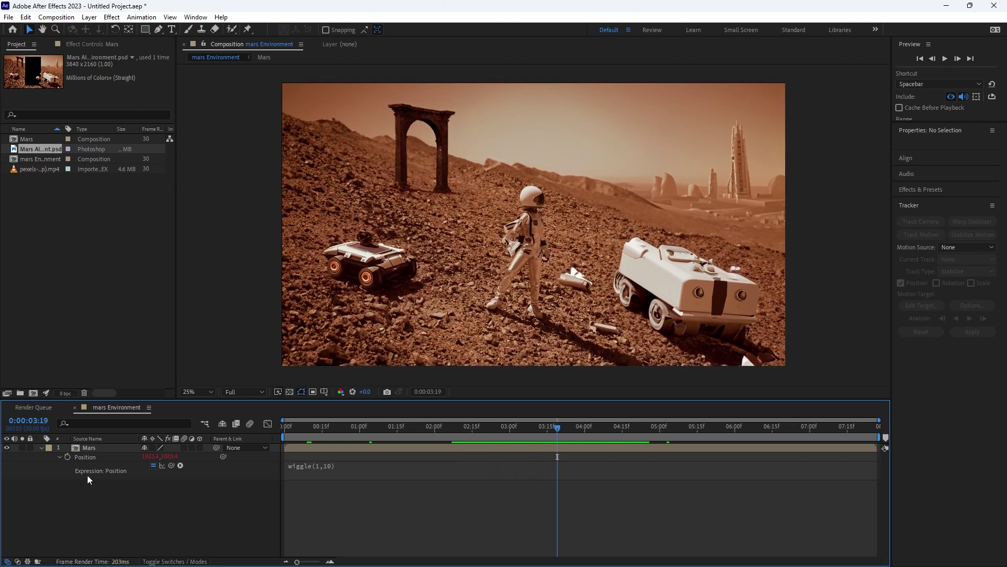
Step: Give the Mars layer's Rotation a wiggle(0.5,0.5) expression, then scrub ahead to check the sway
left_click(87, 448)
key("shift+r")
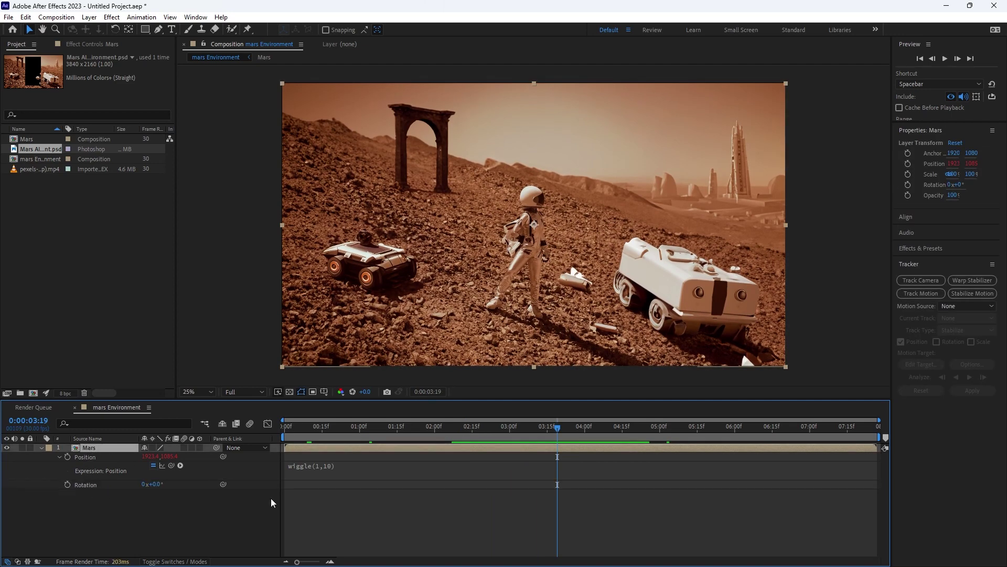
left_click(68, 484, "alt")
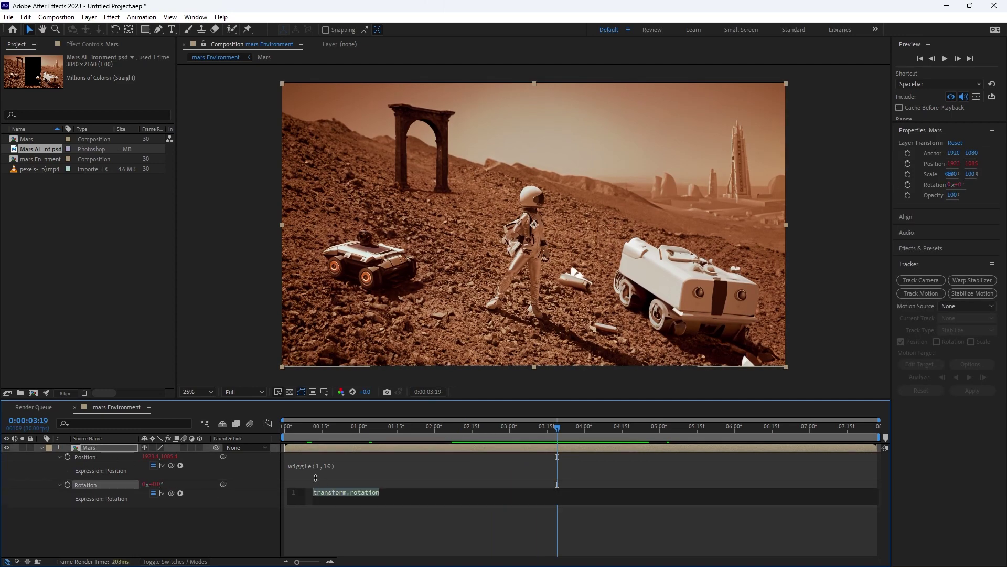
type("wiggle(0.5,0.5")
left_click(202, 521)
left_click_drag(501, 426, 768, 450)
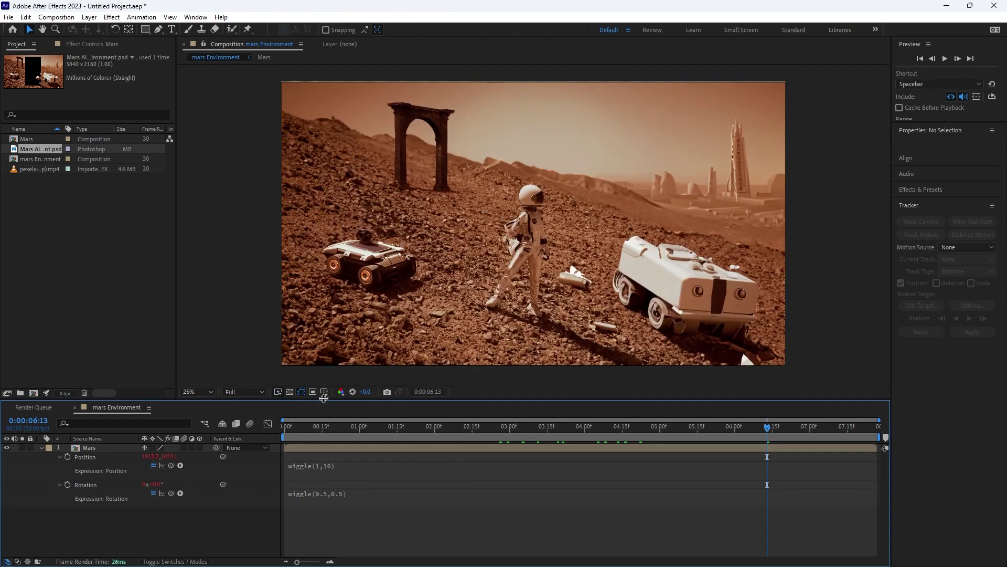
Step: With the time indicator at 0:00:03:16, set the Mars layer's Scale to 104%
scroll(320, 373, "up", 7)
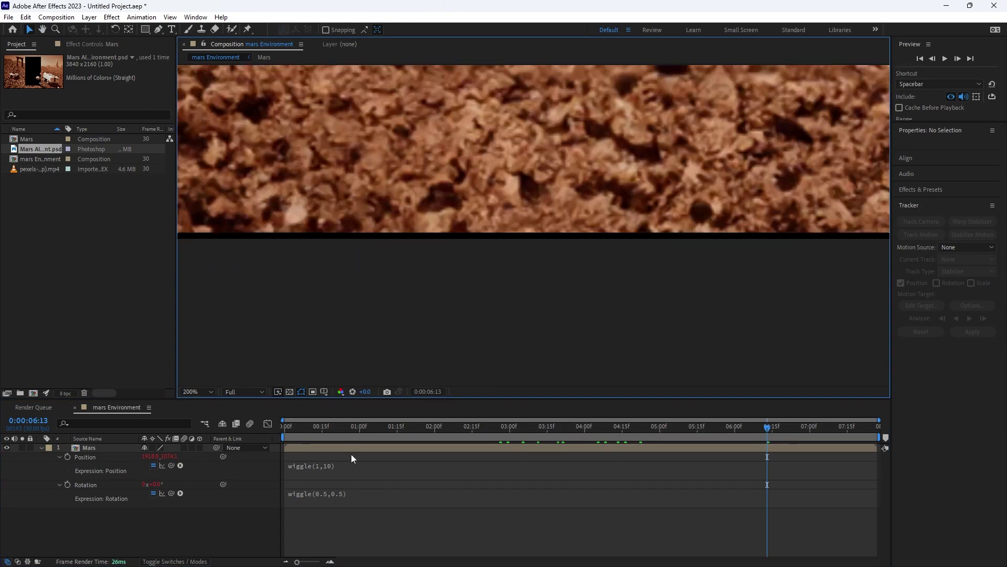
left_click_drag(402, 425, 549, 425)
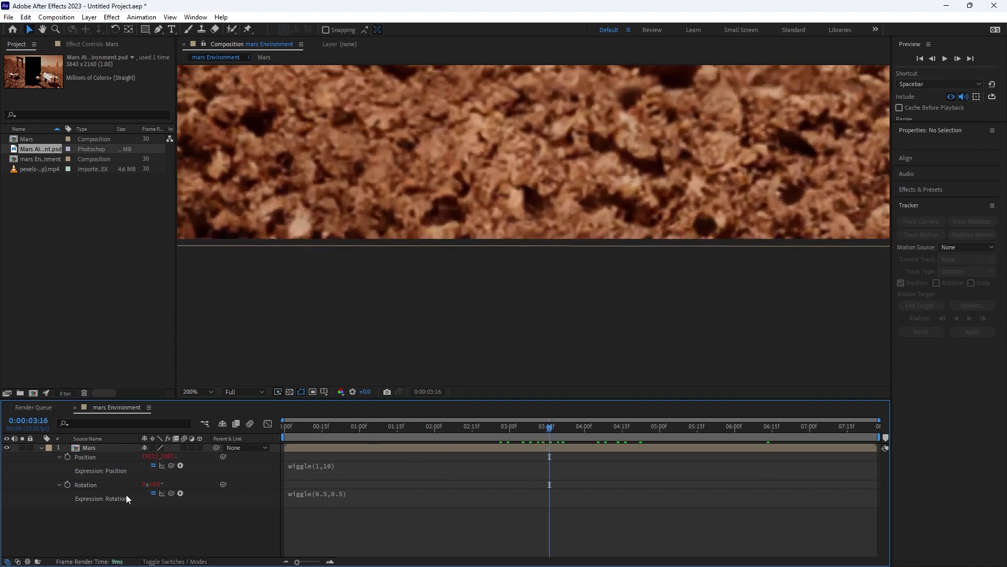
left_click(100, 447)
key("s")
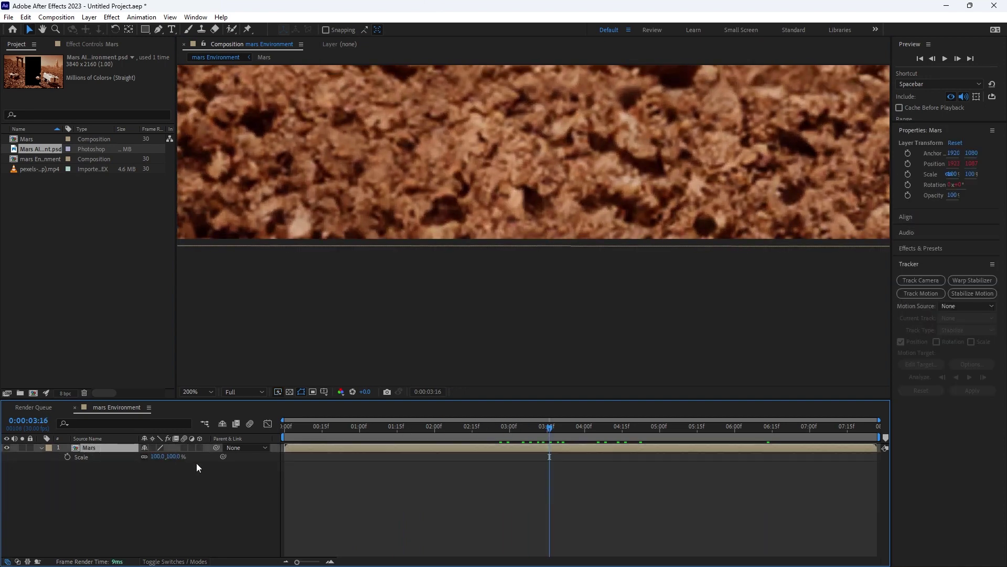
left_click(154, 456)
type("104")
key("Return")
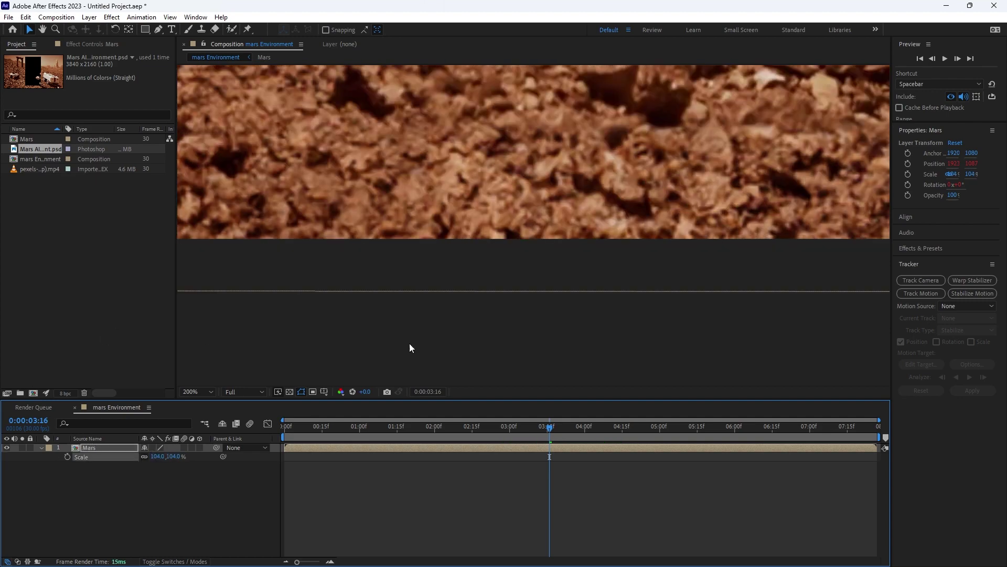
Step: Set the viewer zoom to 25%, return to 0:00, and play the Mars comp preview
scroll(439, 331, "down", 4)
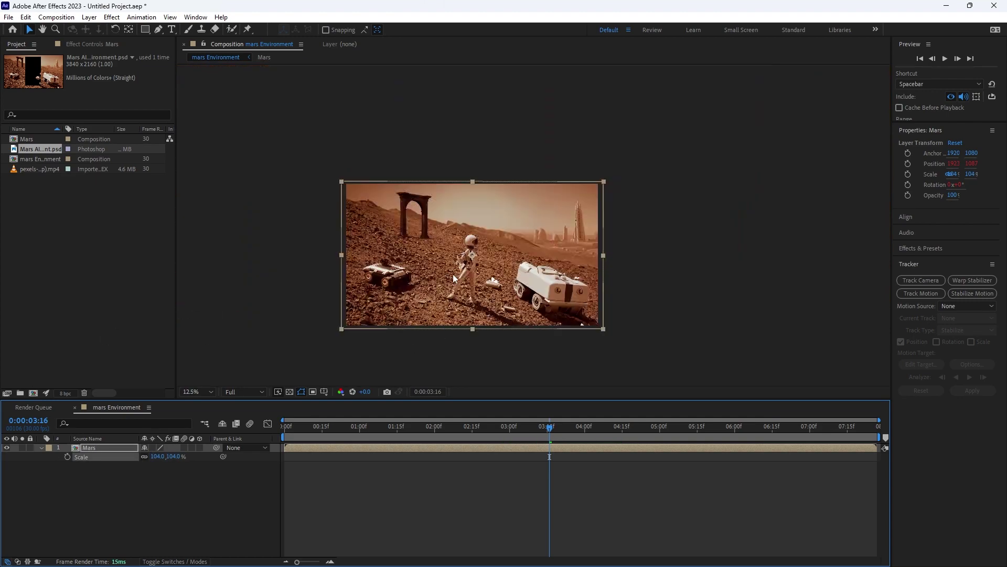
scroll(453, 274, "up", 1)
left_click_drag(336, 430, 243, 431)
key("space")
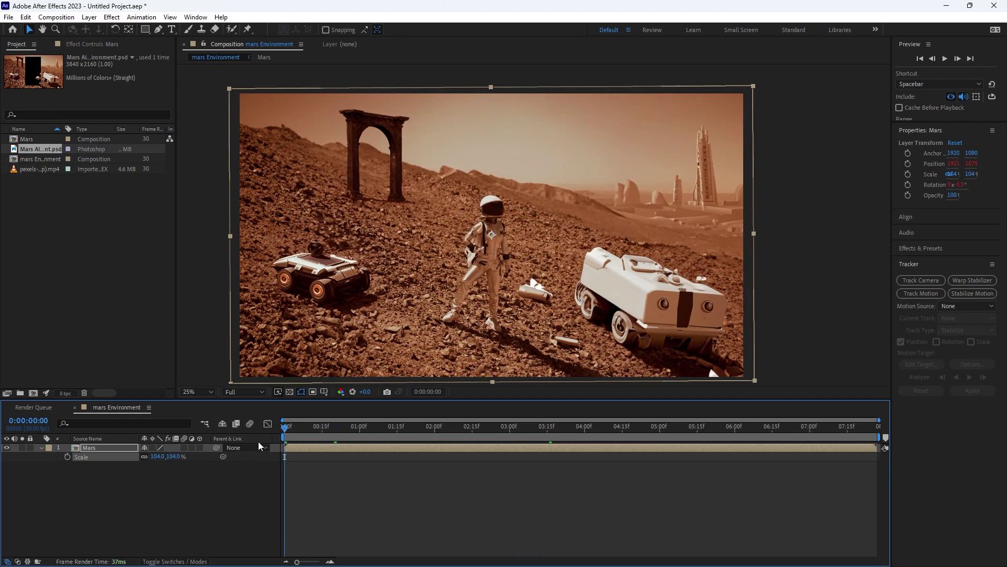